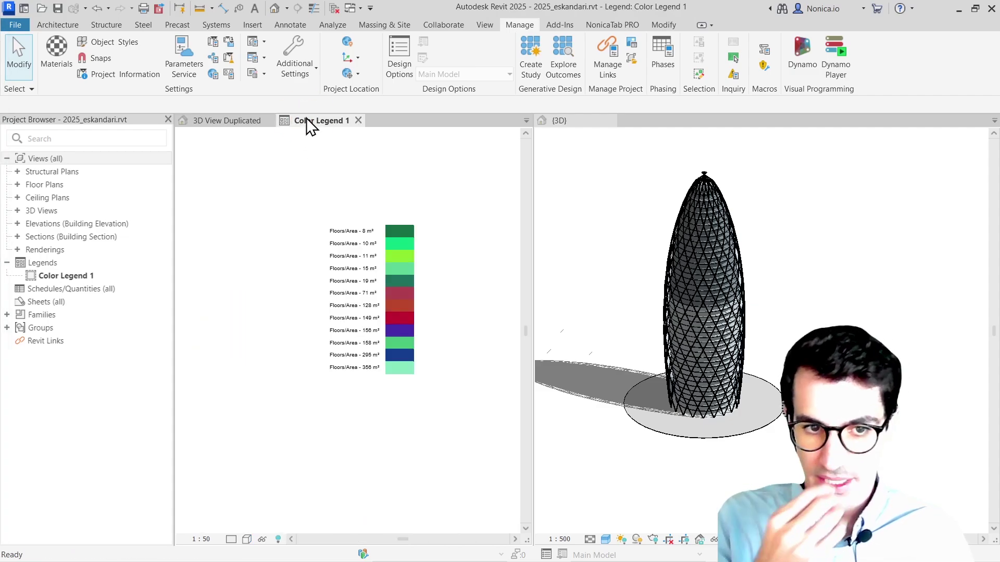
{"action": "scroll", "coordinate": [400, 217], "scroll_direction": "up", "scroll_amount": 2}
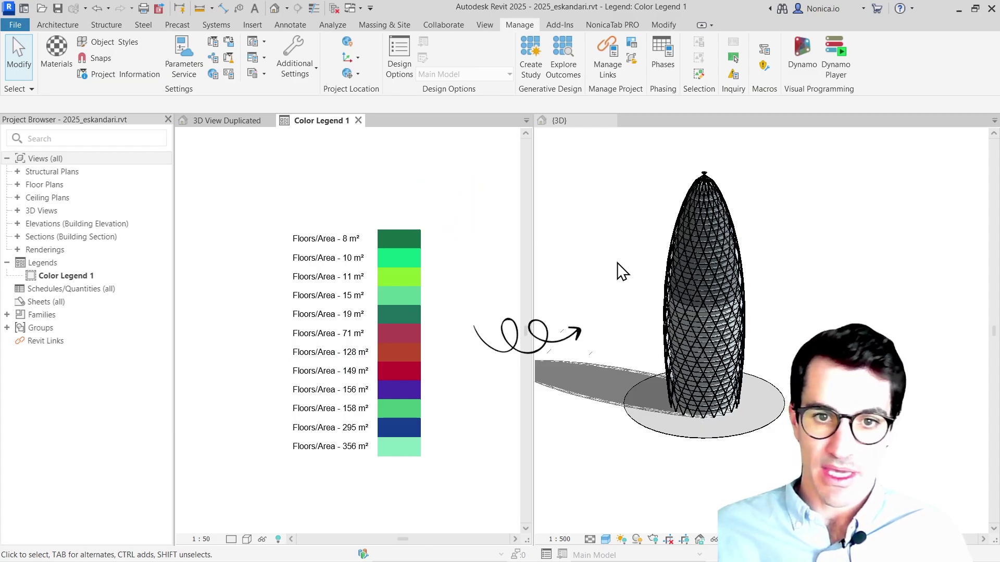
{"action": "left_click", "coordinate": [584, 227]}
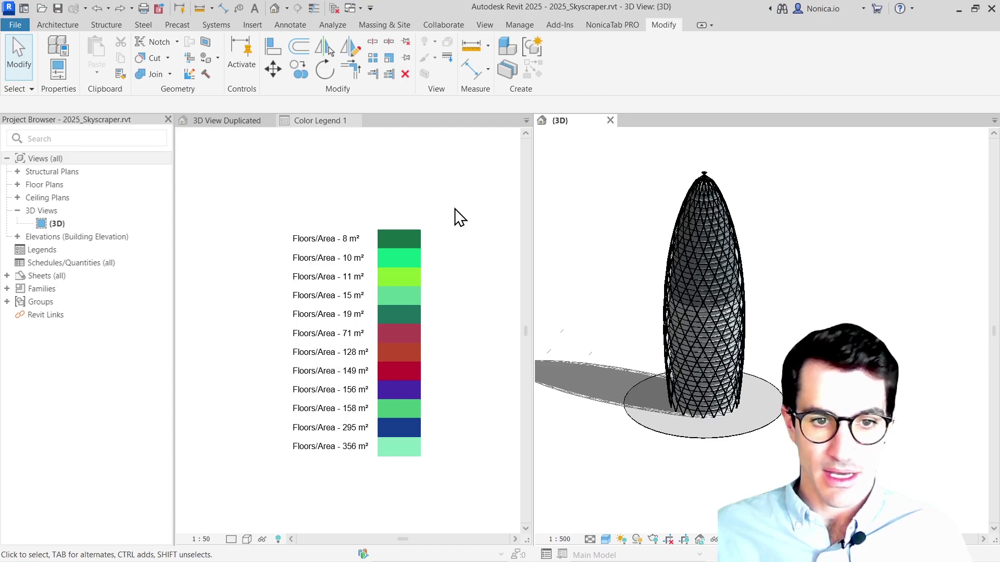
{"action": "left_click", "coordinate": [432, 198]}
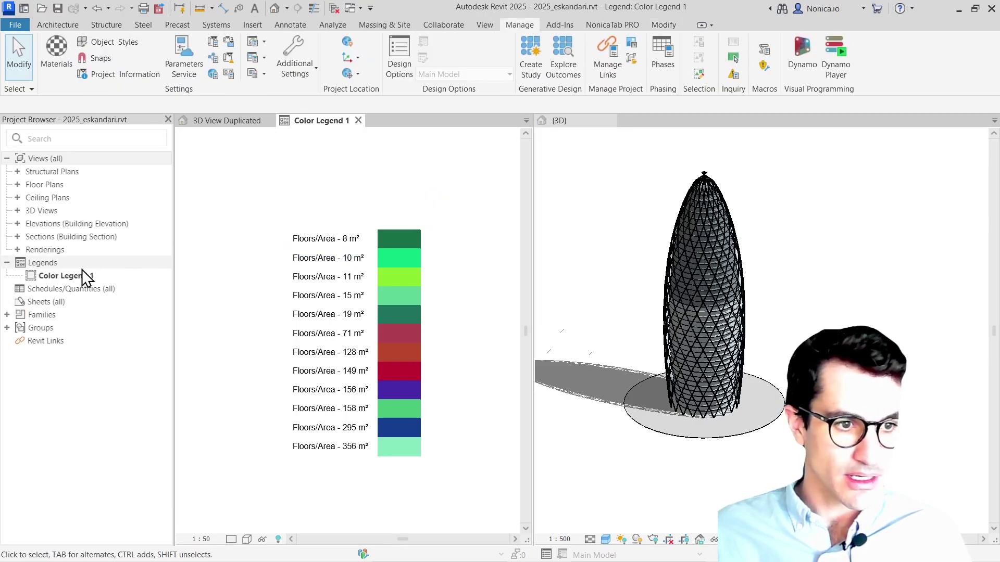
{"action": "right_click", "coordinate": [70, 273]}
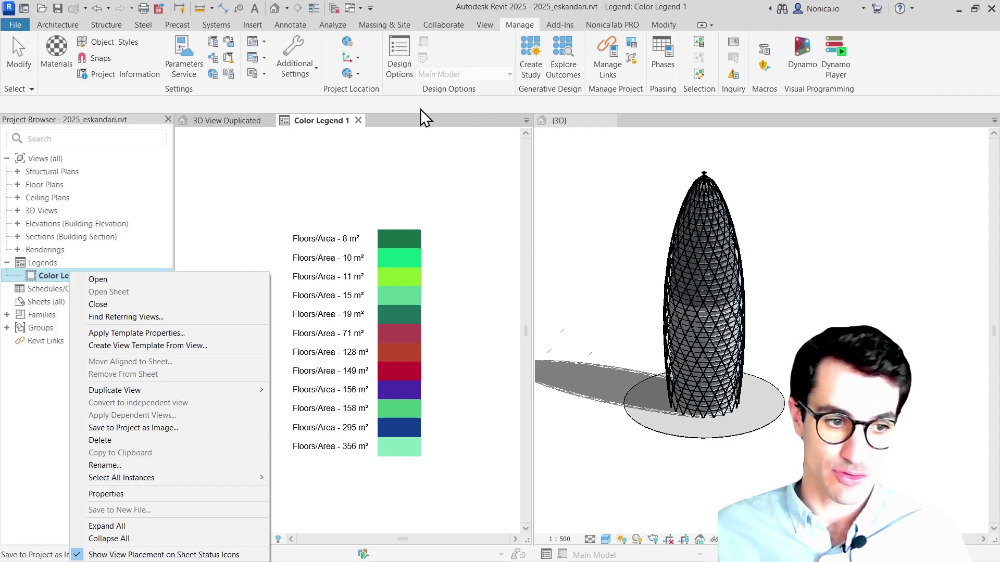
{"action": "left_click", "coordinate": [409, 484]}
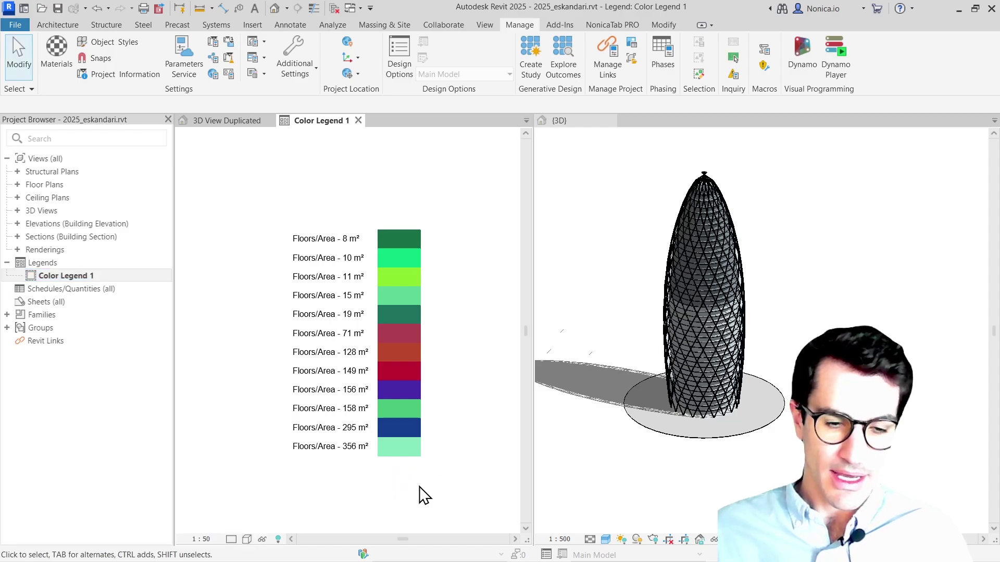
Copy the legend Color Legend 1 from 2025_eskandari to the open project 2025_Skyscraper with NonicaTab's Copy To Projects
{"action": "left_click", "coordinate": [606, 25]}
{"action": "left_click", "coordinate": [158, 45]}
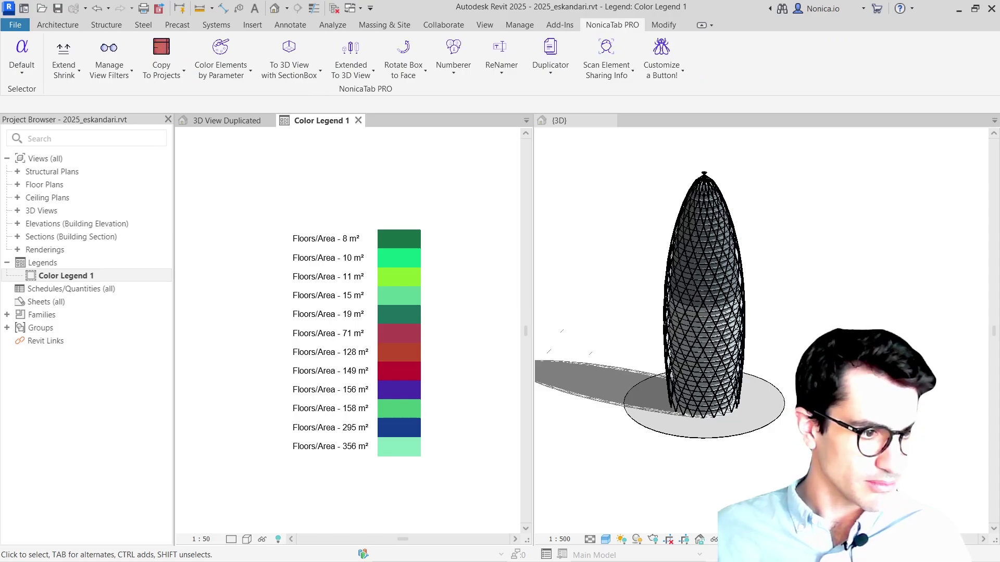
{"action": "left_click_drag", "start_coordinate": [181, 108], "coordinate": [484, 163]}
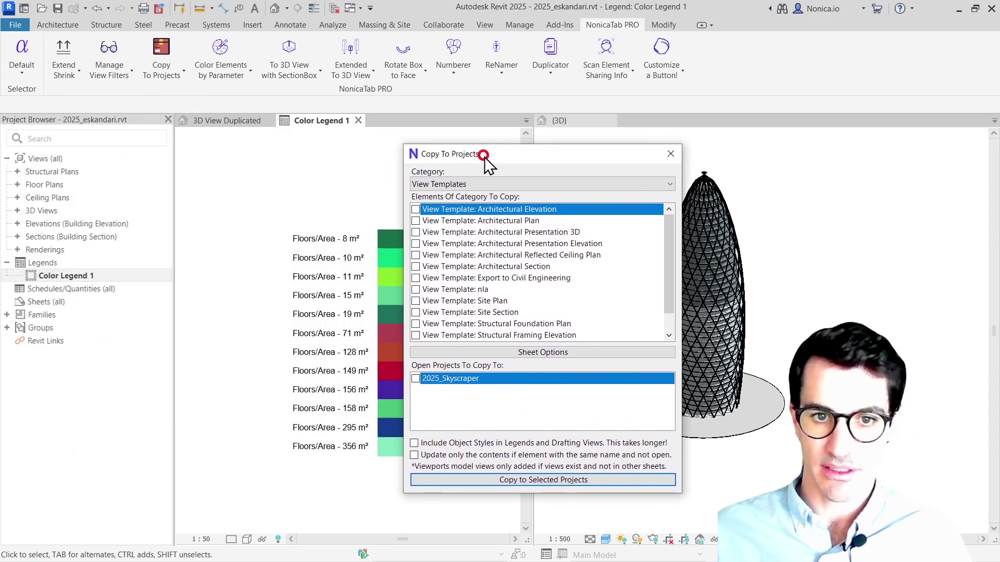
{"action": "left_click", "coordinate": [448, 184]}
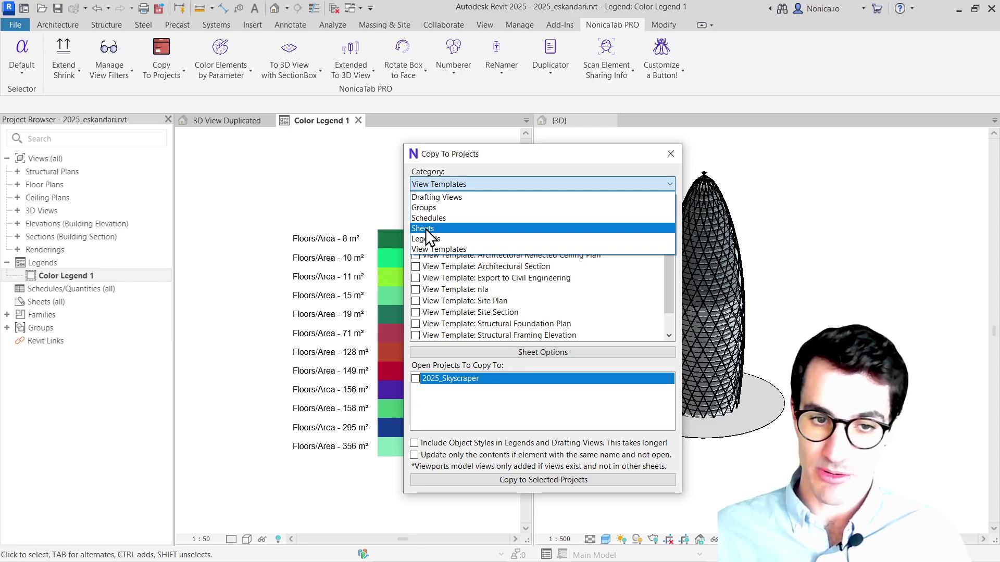
{"action": "left_click", "coordinate": [436, 239]}
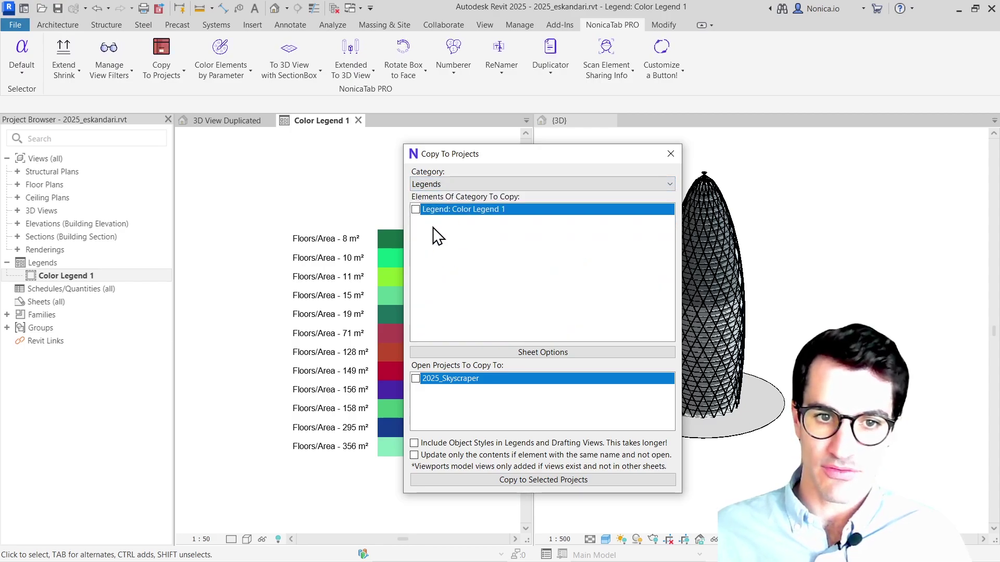
{"action": "left_click", "coordinate": [415, 209]}
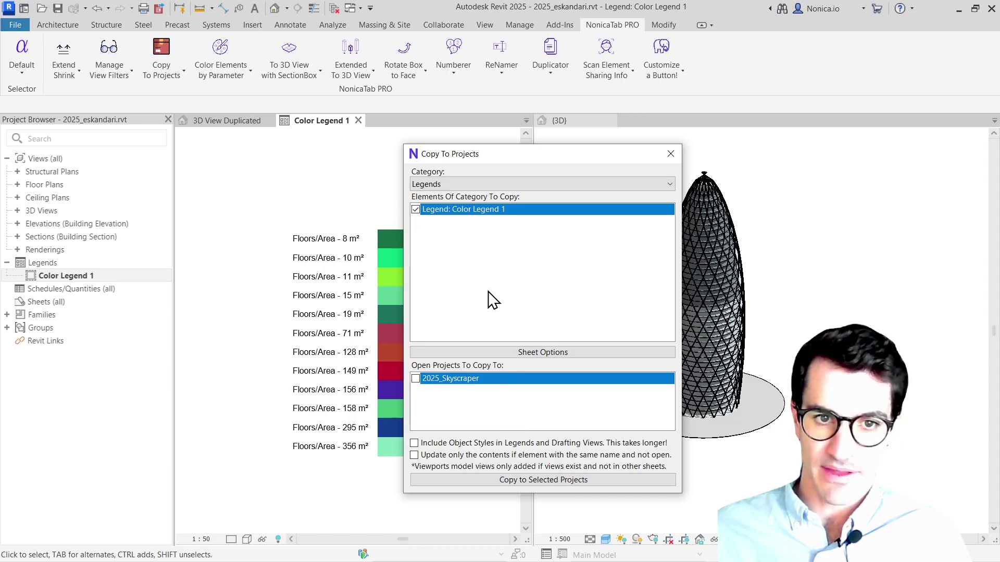
{"action": "left_click", "coordinate": [416, 379]}
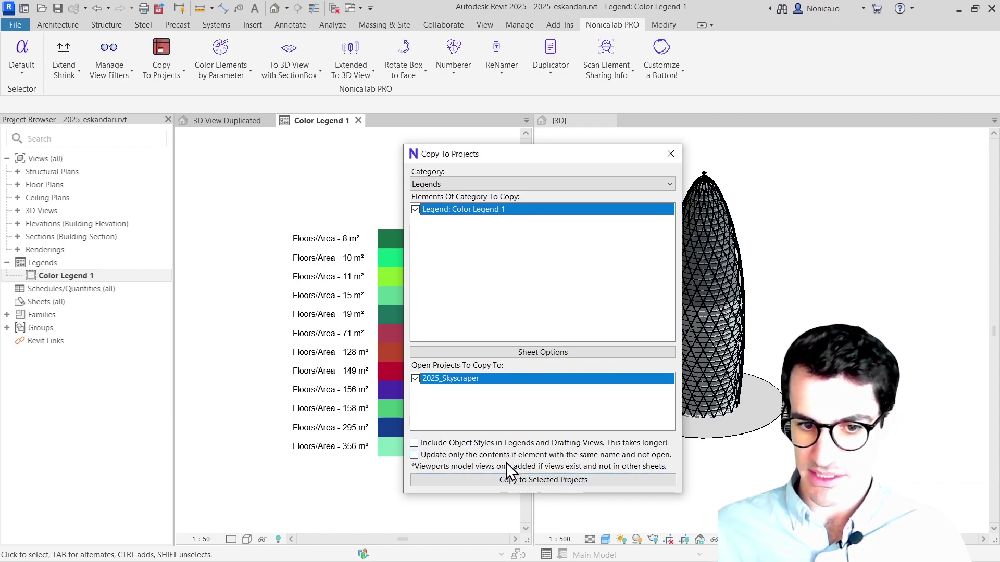
{"action": "left_click", "coordinate": [528, 480]}
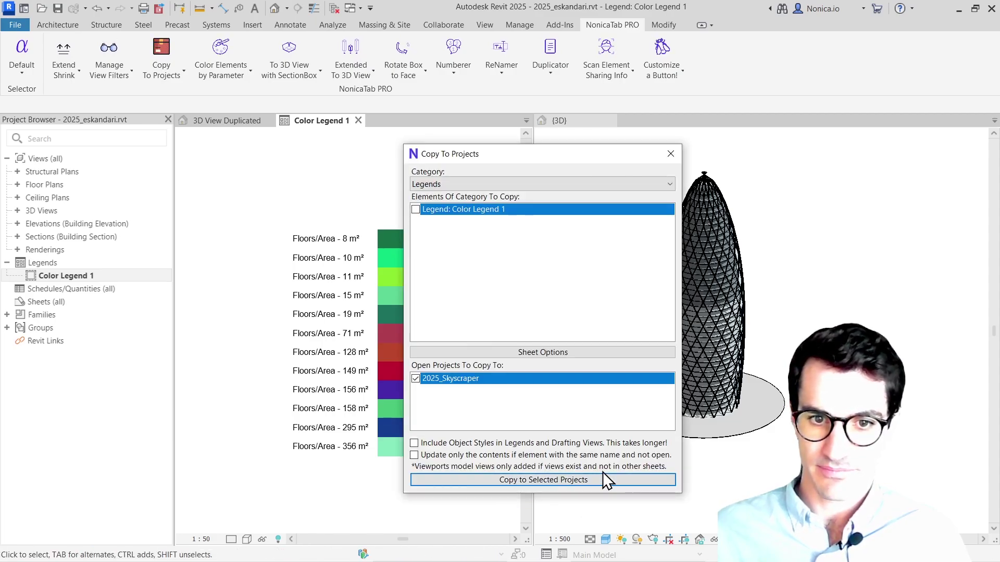
Open the copied Color Legend 1 in the 2025_Skyscraper project, check its color swatches and close Copy To Projects
{"action": "left_click_drag", "start_coordinate": [613, 154], "coordinate": [477, 151]}
{"action": "left_click", "coordinate": [625, 237]}
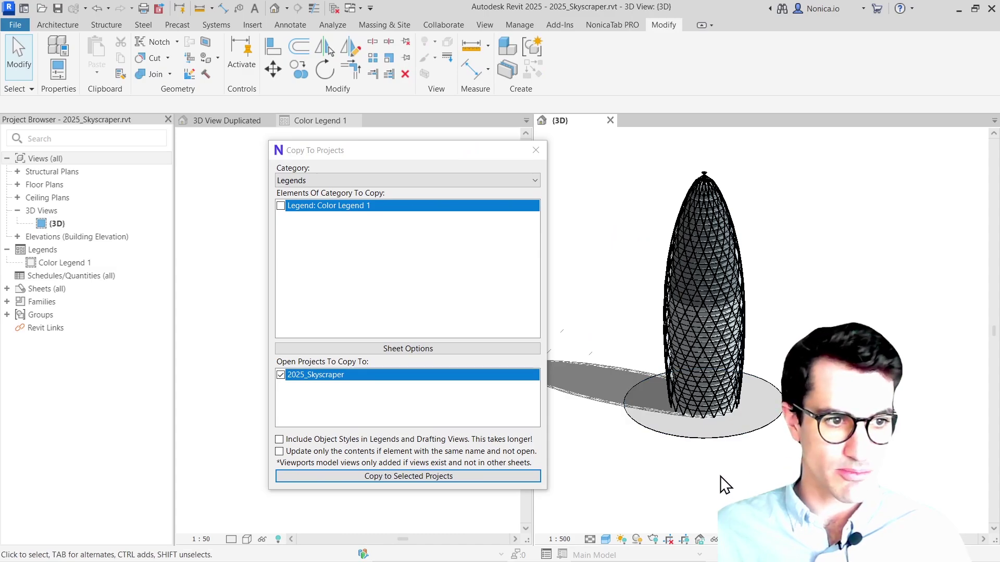
{"action": "left_click", "coordinate": [59, 263]}
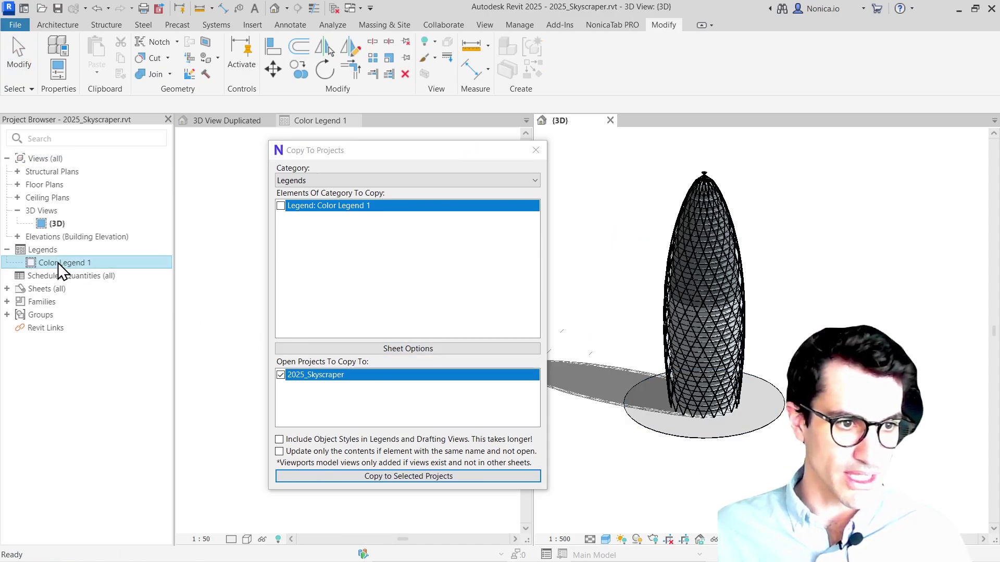
{"action": "double_click", "coordinate": [58, 262]}
{"action": "left_click_drag", "start_coordinate": [390, 148], "coordinate": [557, 333]}
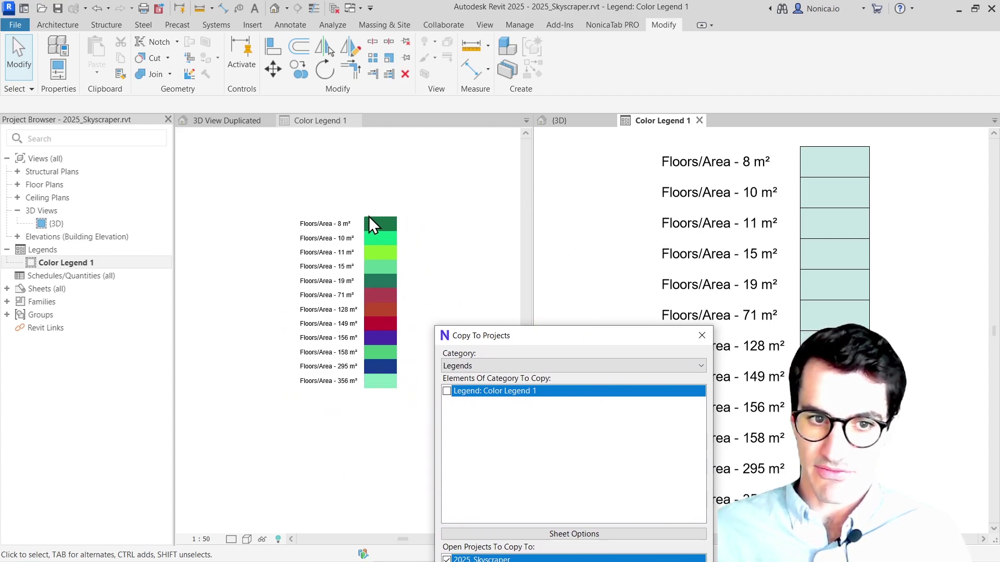
{"action": "middle_click_drag", "start_coordinate": [936, 352], "coordinate": [856, 312]}
{"action": "left_click_drag", "start_coordinate": [567, 337], "coordinate": [524, 185]}
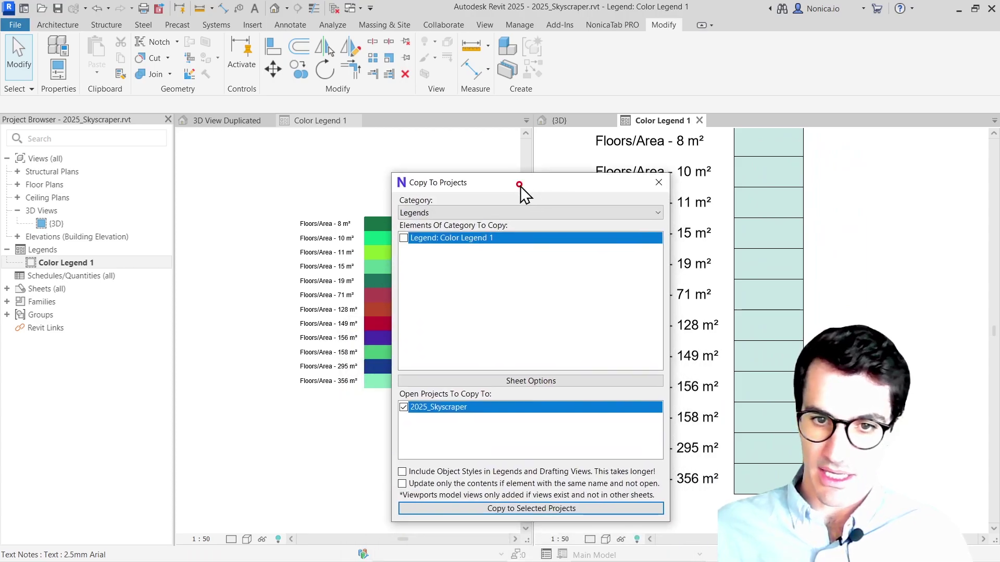
{"action": "left_click", "coordinate": [659, 182]}
Start Copy To Projects from 2025_eskandari's Color Legend 1 and delete the legend's five rows from 149 m² to 356 m²
{"action": "left_click", "coordinate": [445, 280]}
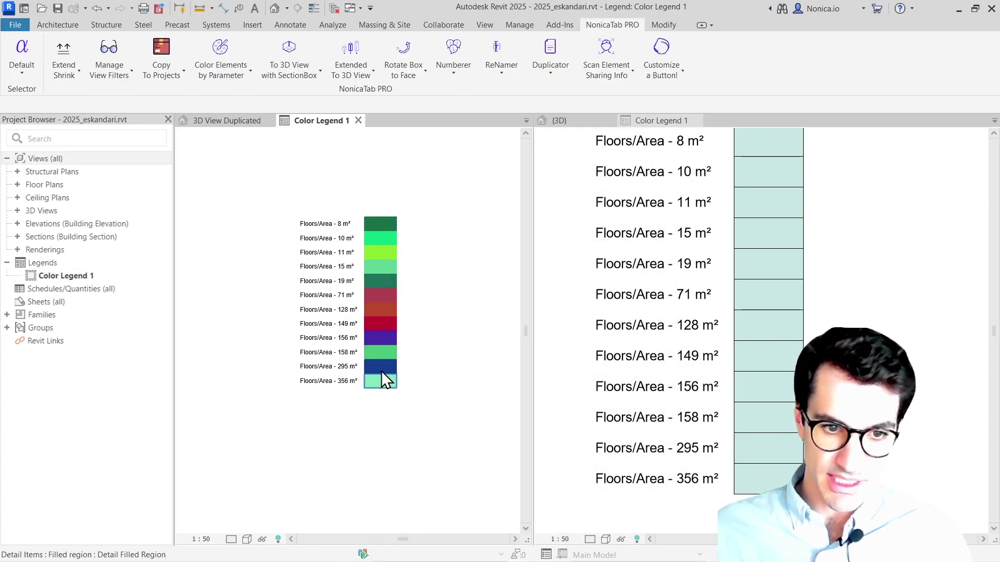
{"action": "scroll", "coordinate": [381, 370], "scroll_direction": "up", "scroll_amount": 4}
{"action": "scroll", "coordinate": [376, 367], "scroll_direction": "down", "scroll_amount": 2}
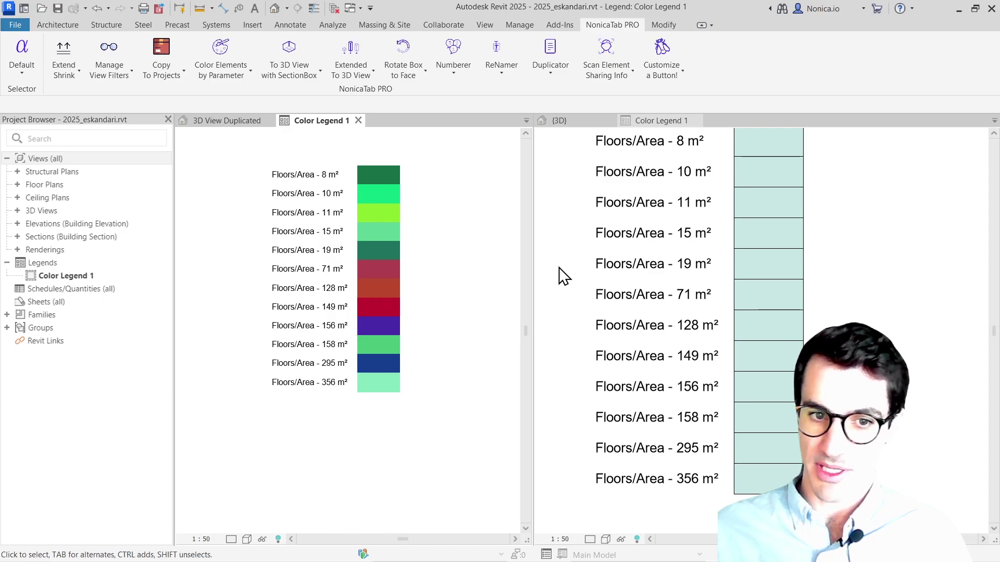
{"action": "left_click", "coordinate": [159, 48]}
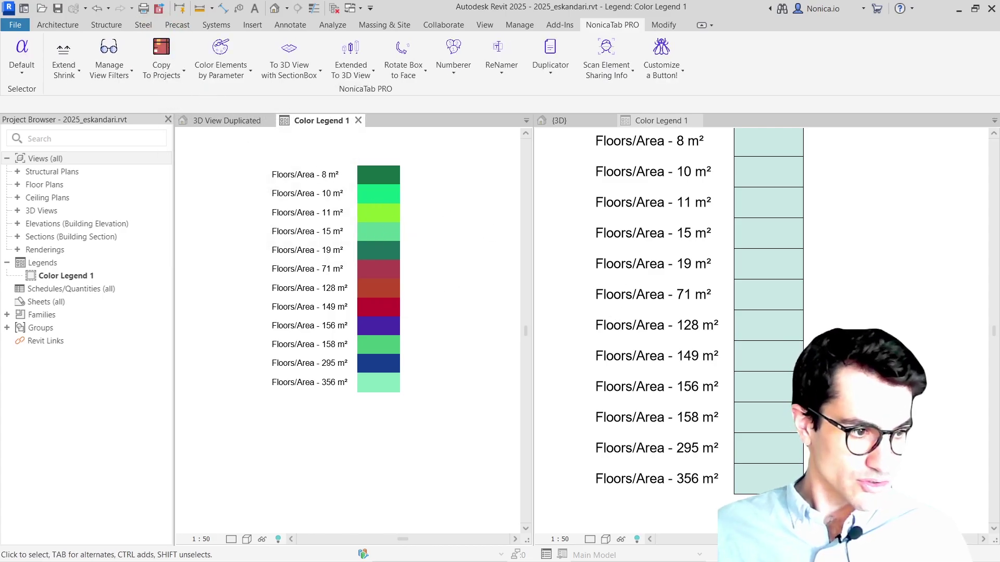
{"action": "left_click_drag", "start_coordinate": [349, 203], "coordinate": [506, 154]}
{"action": "left_click", "coordinate": [345, 432]}
{"action": "left_click_drag", "start_coordinate": [379, 413], "coordinate": [265, 307]}
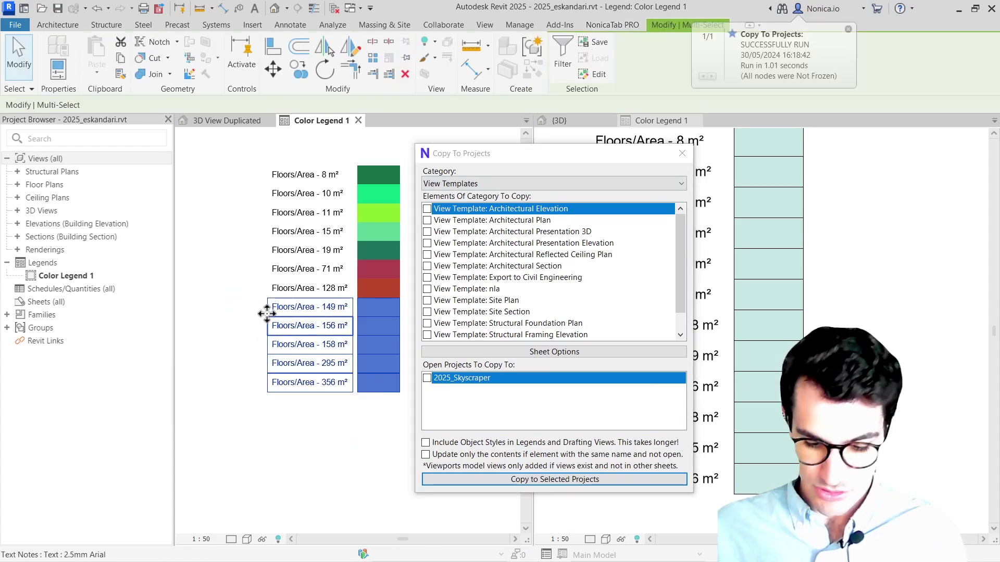
{"action": "key", "text": "Delete"}
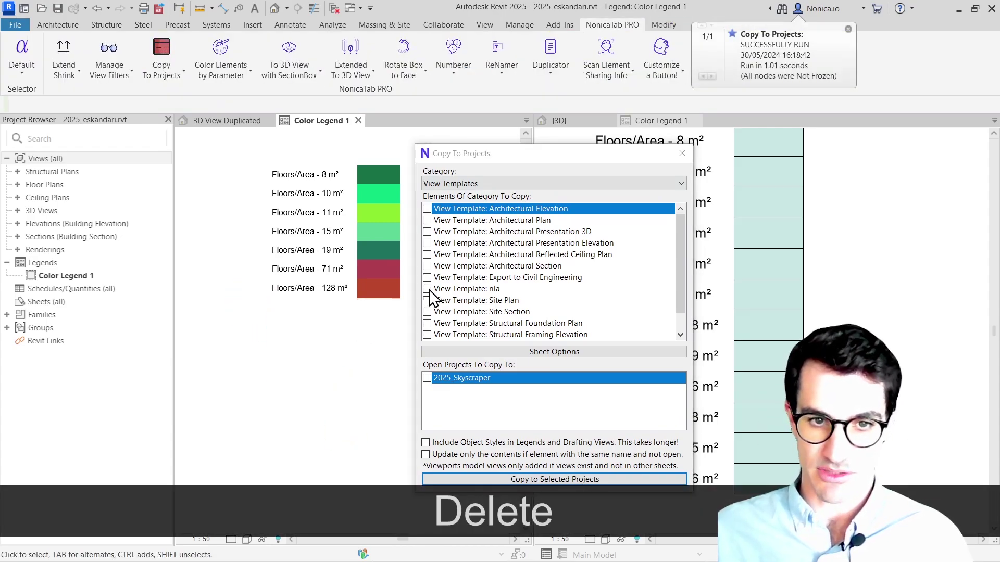
Copy Color Legend 1 to 2025_Skyscraper again, including object styles and updating only the contents of the same-named legend, and close the dialog
{"action": "left_click_drag", "start_coordinate": [476, 153], "coordinate": [479, 123]}
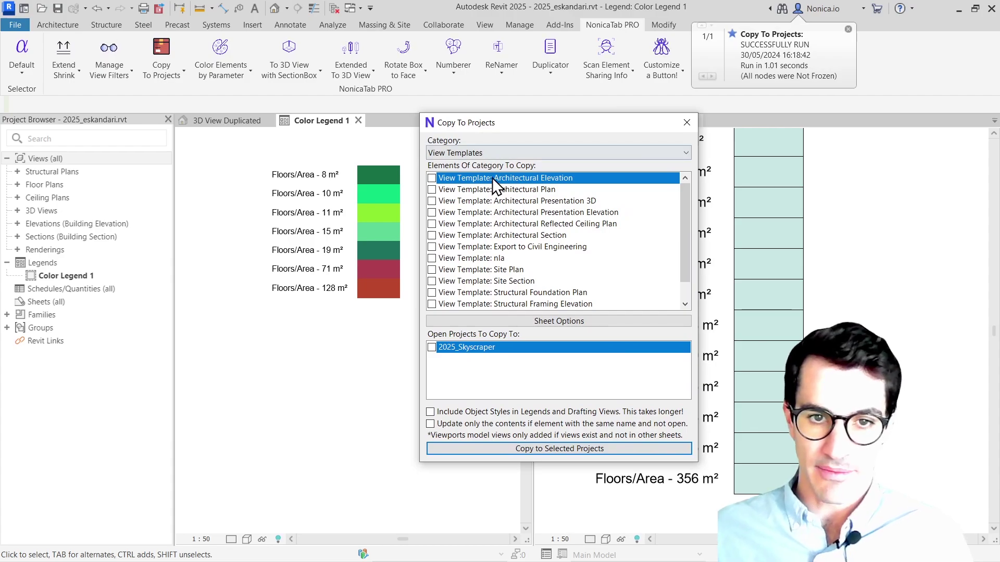
{"action": "left_click", "coordinate": [454, 156]}
{"action": "left_click", "coordinate": [457, 202]}
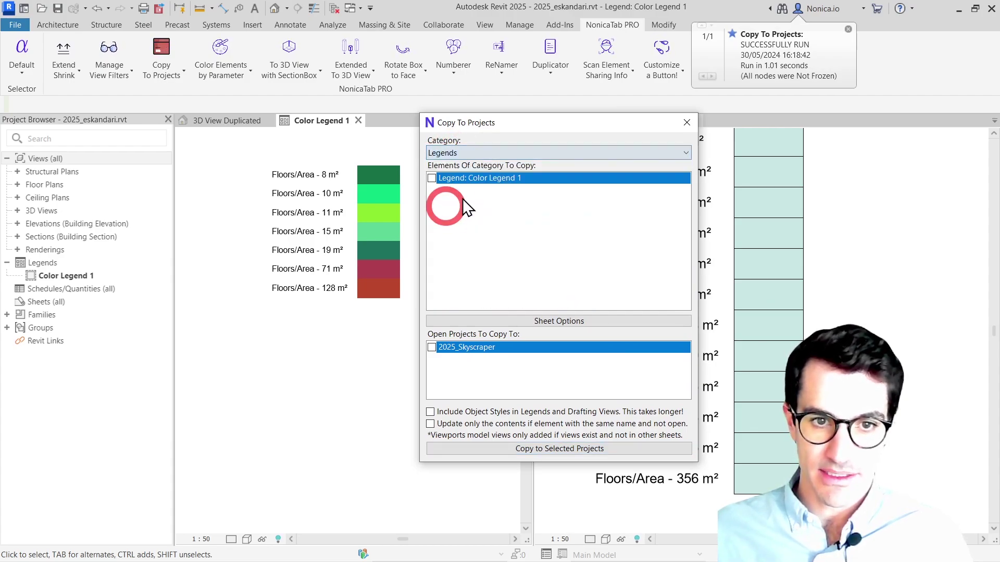
{"action": "left_click", "coordinate": [432, 178]}
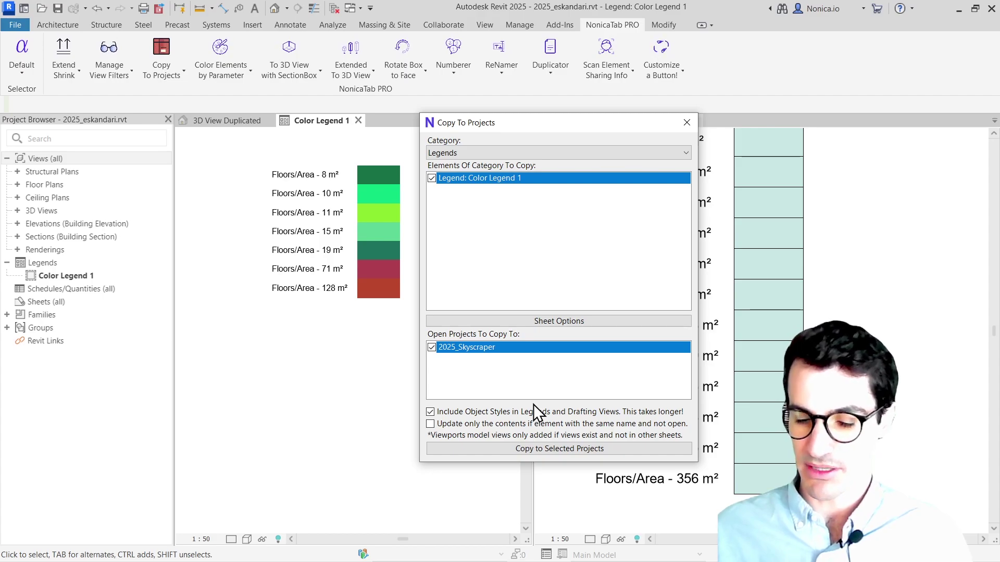
{"action": "left_click", "coordinate": [430, 423]}
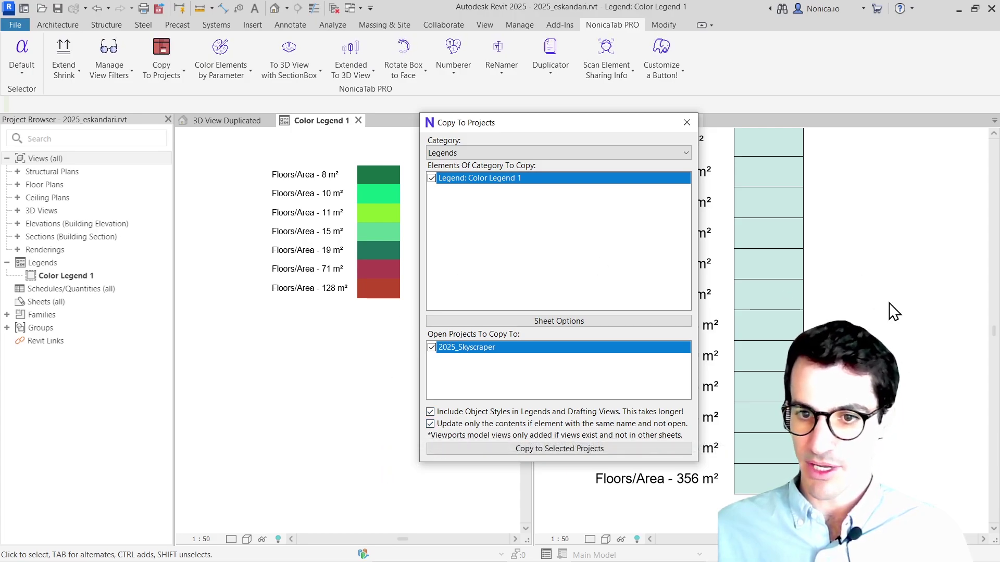
{"action": "left_click_drag", "start_coordinate": [580, 125], "coordinate": [529, 160]}
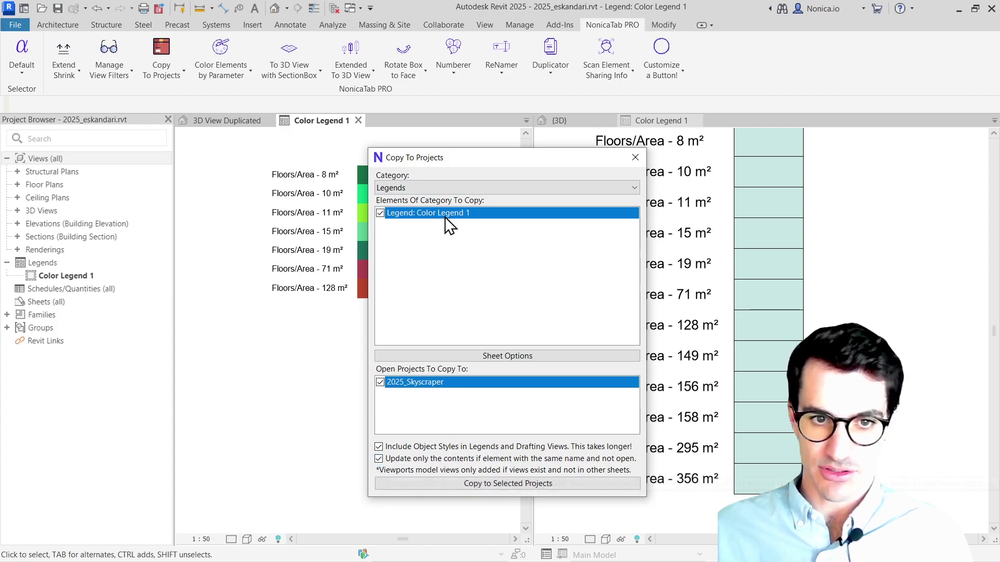
{"action": "left_click", "coordinate": [501, 484]}
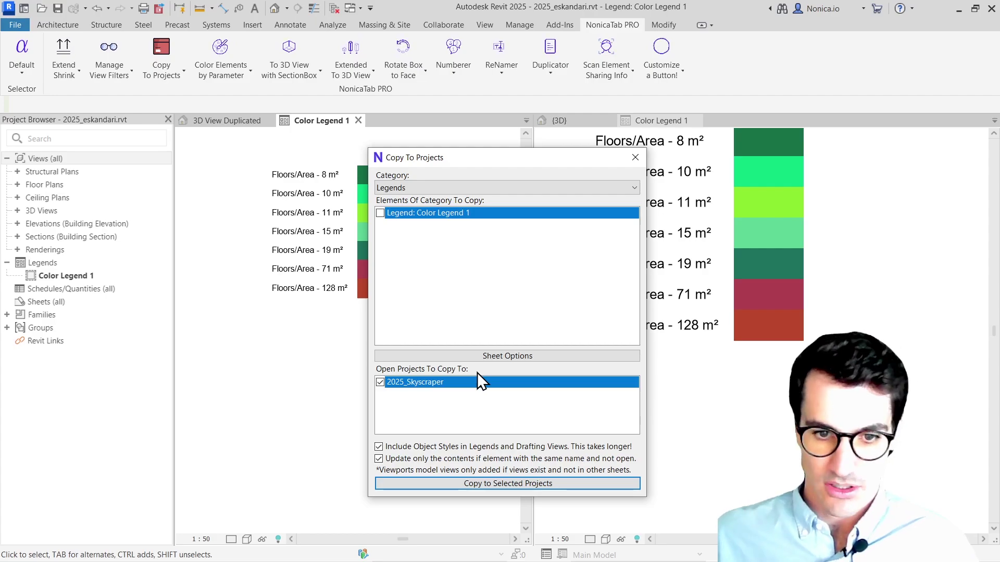
{"action": "left_click_drag", "start_coordinate": [461, 151], "coordinate": [486, 186]}
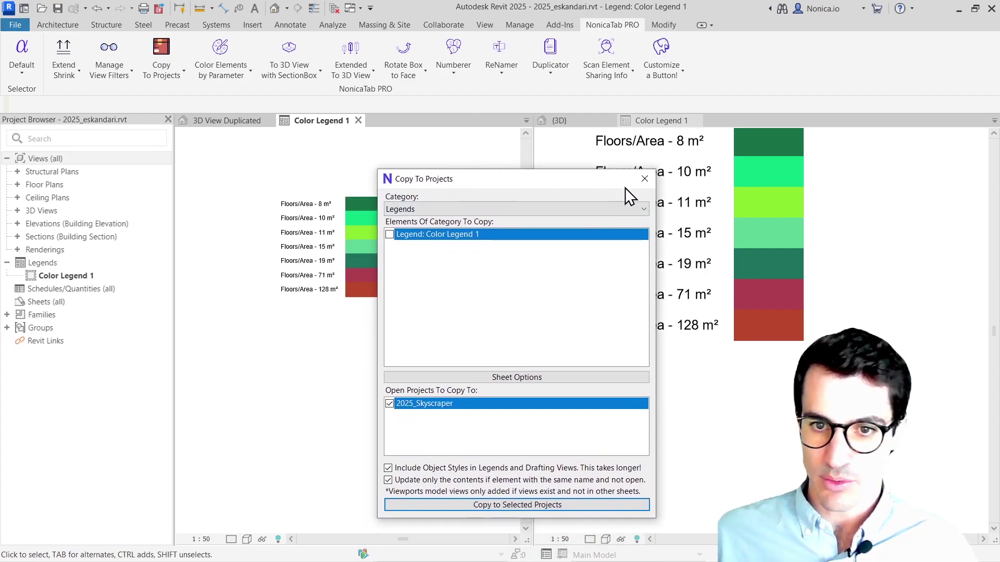
{"action": "left_click", "coordinate": [640, 180]}
{"action": "left_click", "coordinate": [662, 198]}
{"action": "middle_click_drag", "start_coordinate": [685, 209], "coordinate": [684, 256]}
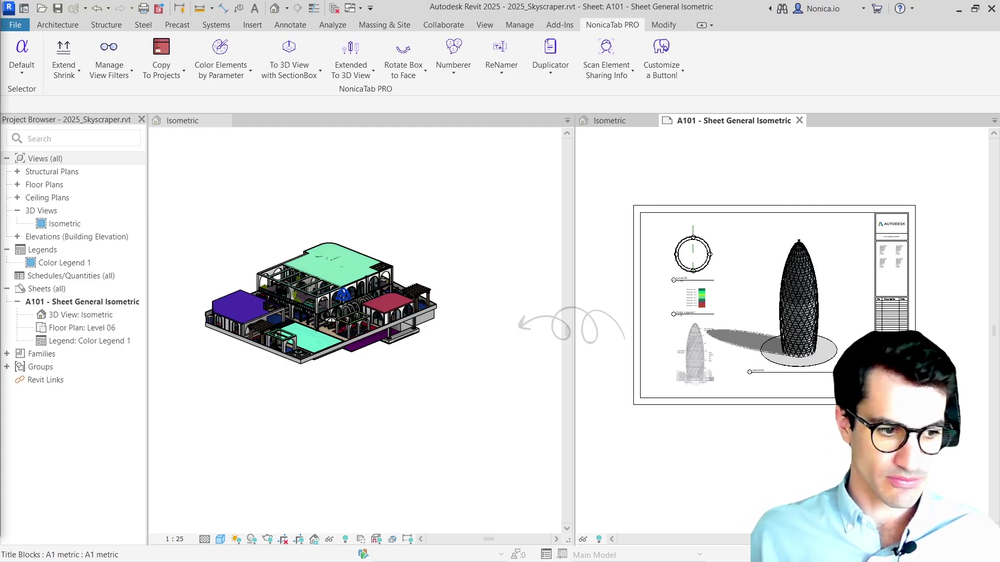
Examine the isometric, Level 06 and Color Legend 1 viewports on sheet A101 of 2025_Skyscraper alongside the 2025_eskandari isometric view
{"action": "left_click", "coordinate": [767, 301]}
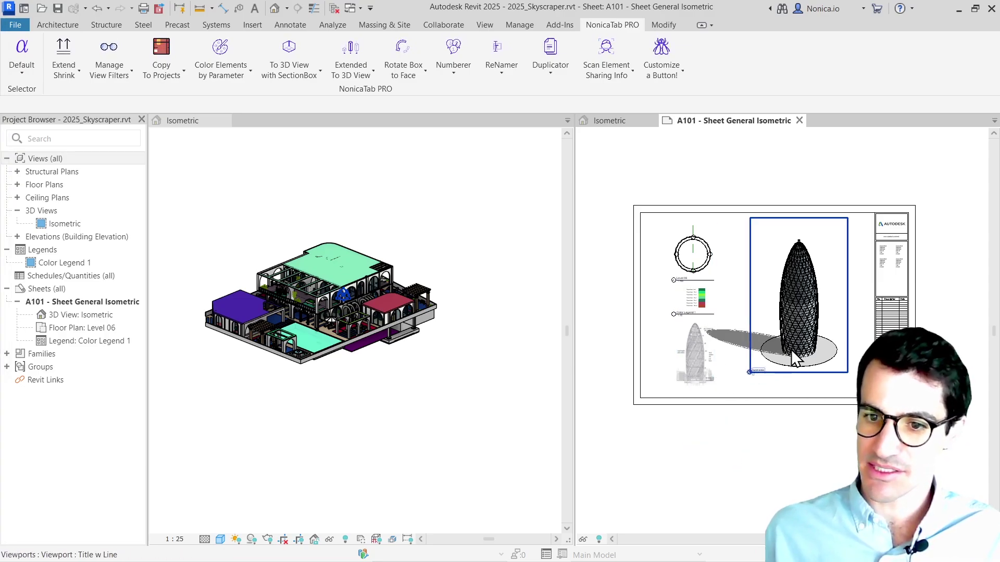
{"action": "scroll", "coordinate": [769, 255], "scroll_direction": "up", "scroll_amount": 2}
{"action": "scroll", "coordinate": [779, 268], "scroll_direction": "up", "scroll_amount": 1}
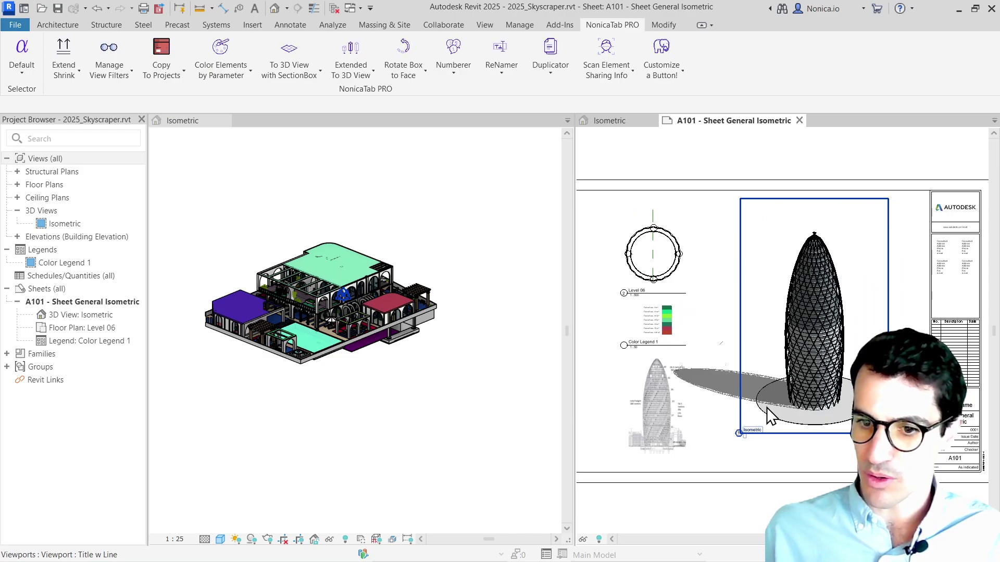
{"action": "left_click", "coordinate": [758, 457]}
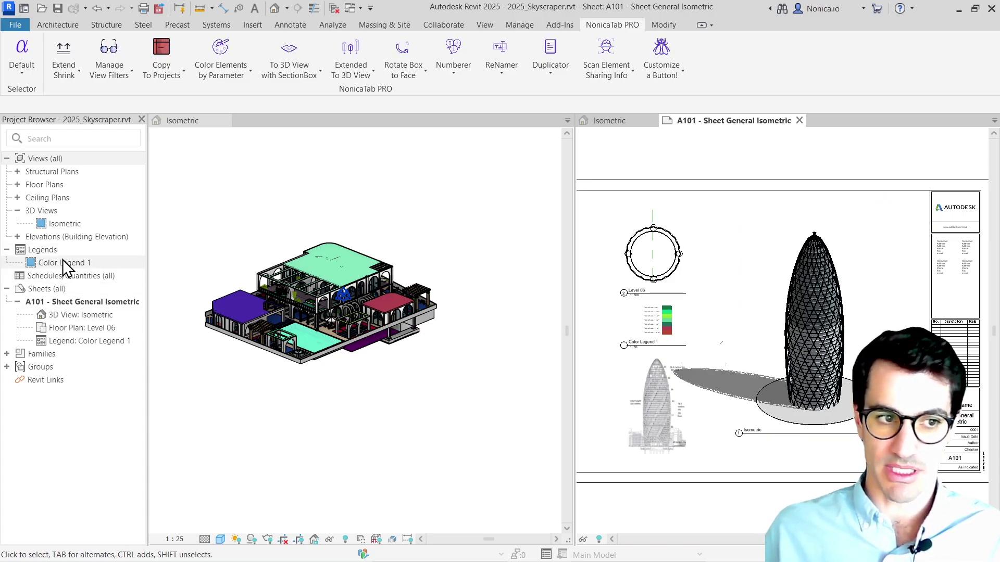
{"action": "left_click", "coordinate": [267, 408]}
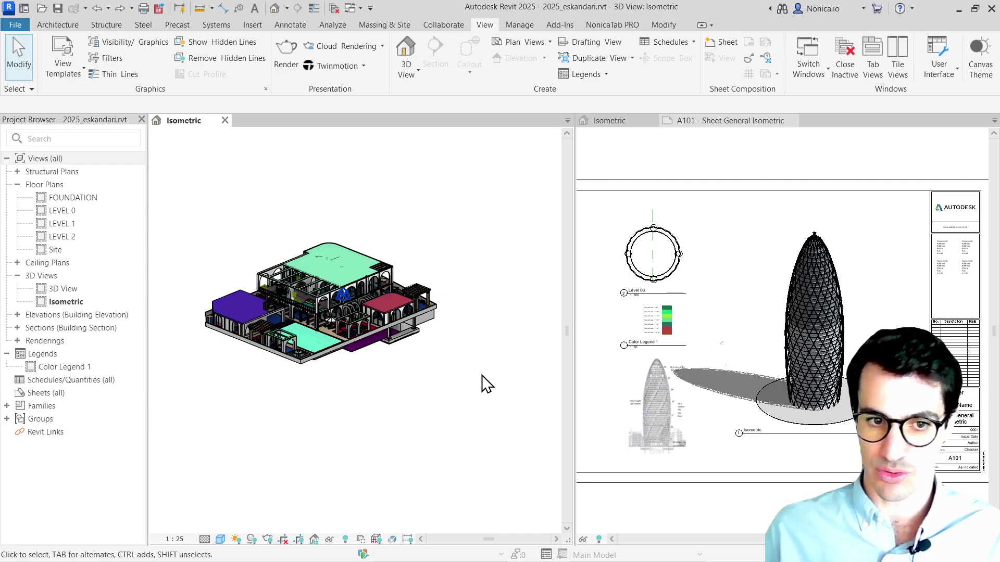
{"action": "left_click", "coordinate": [700, 161]}
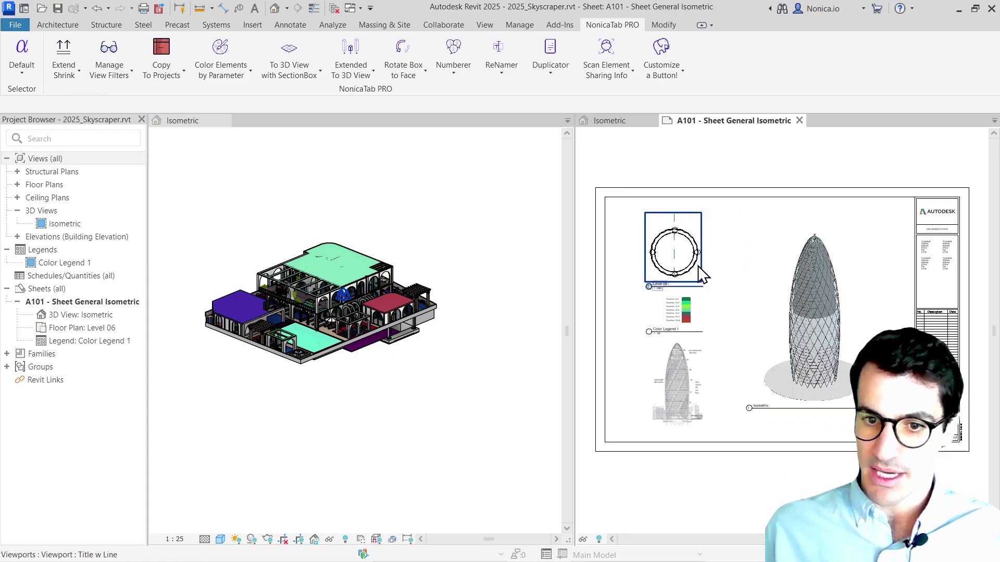
{"action": "scroll", "coordinate": [677, 333], "scroll_direction": "up", "scroll_amount": 3}
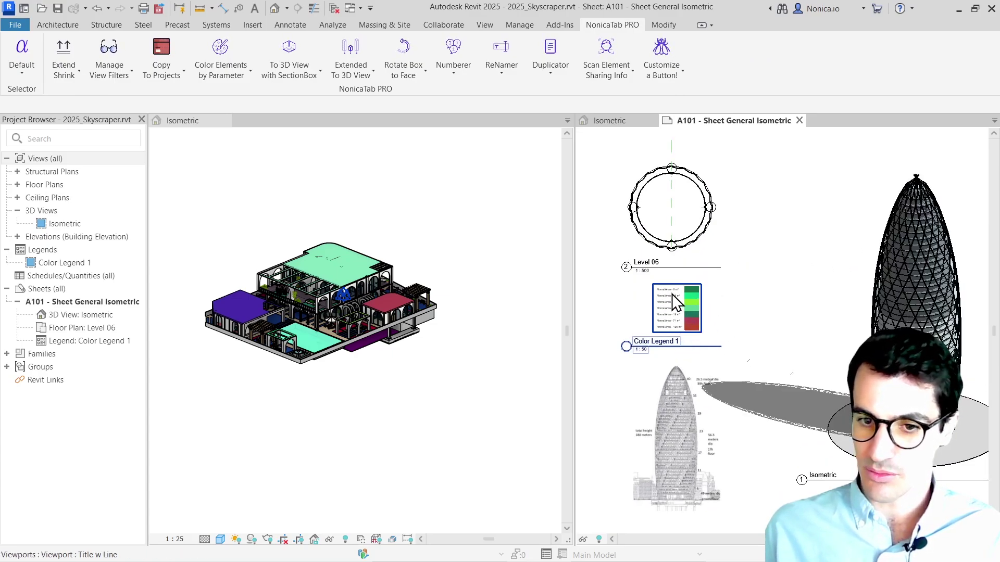
Examine the Color Legend 1 viewport and the tower raster image on sheet A101 of 2025_Skyscraper
{"action": "scroll", "coordinate": [672, 293], "scroll_direction": "down", "scroll_amount": 3}
{"action": "scroll", "coordinate": [669, 296], "scroll_direction": "up", "scroll_amount": 4}
{"action": "scroll", "coordinate": [676, 304], "scroll_direction": "down", "scroll_amount": 2}
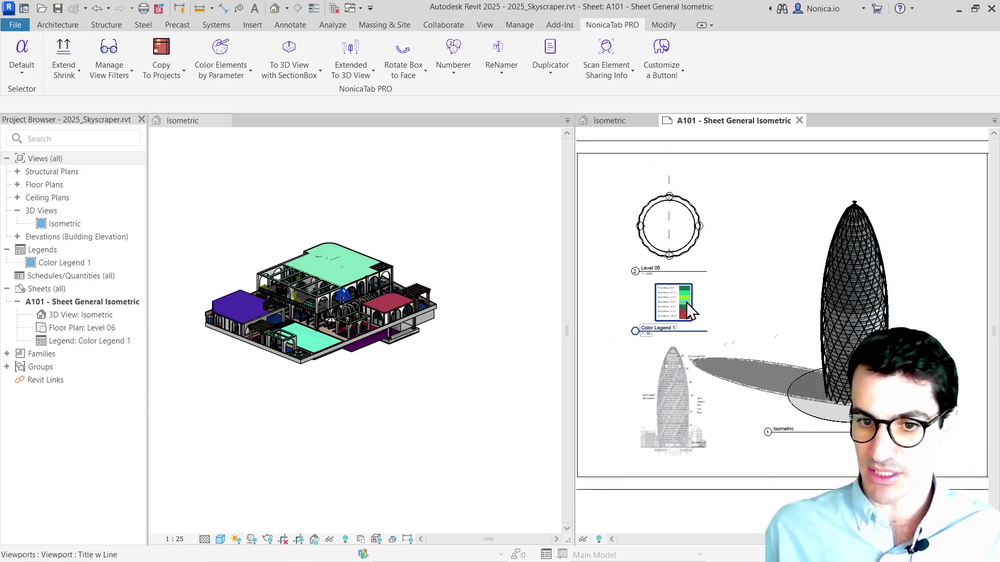
{"action": "left_click", "coordinate": [431, 379]}
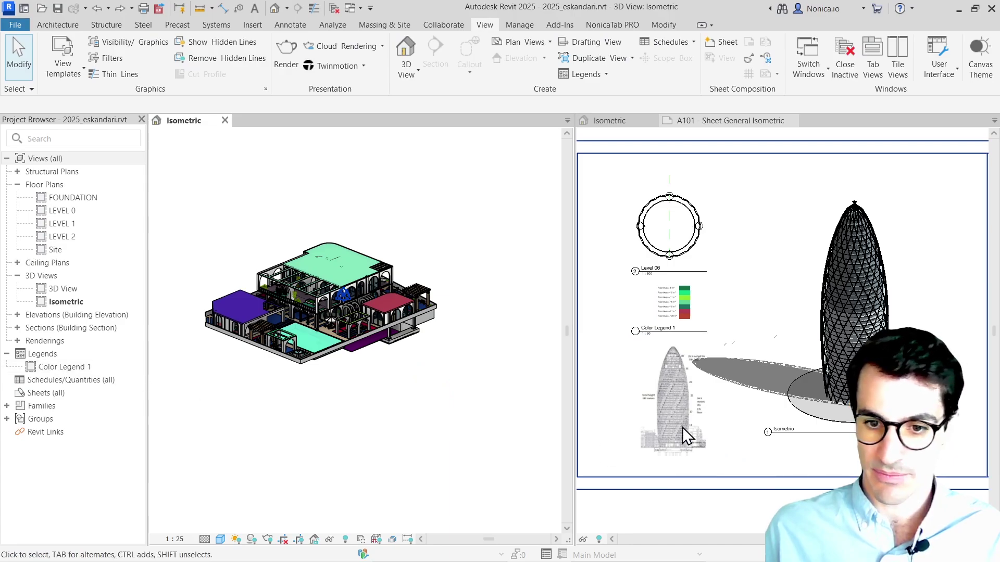
{"action": "left_click", "coordinate": [655, 416]}
{"action": "left_click", "coordinate": [679, 419]}
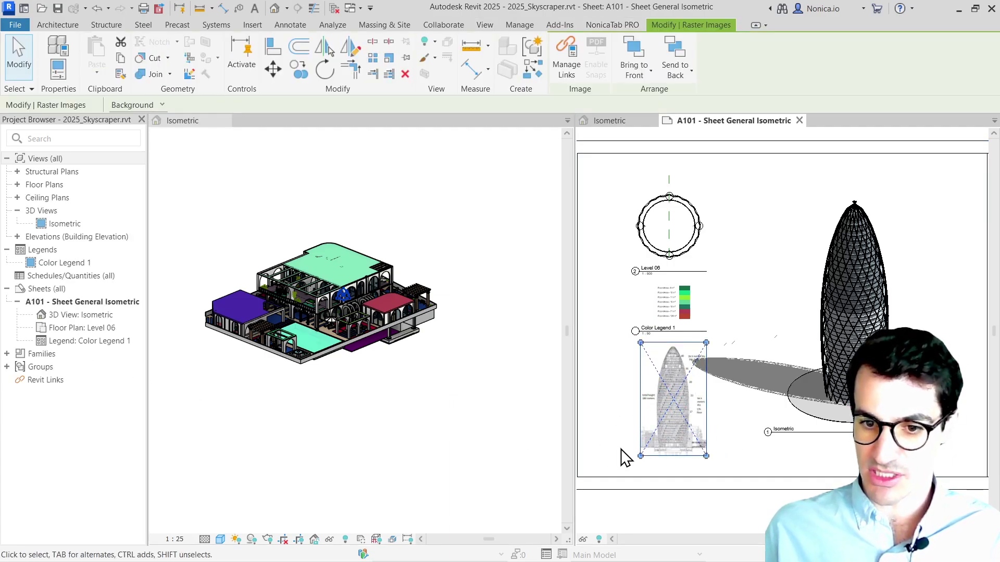
{"action": "left_click", "coordinate": [608, 277]}
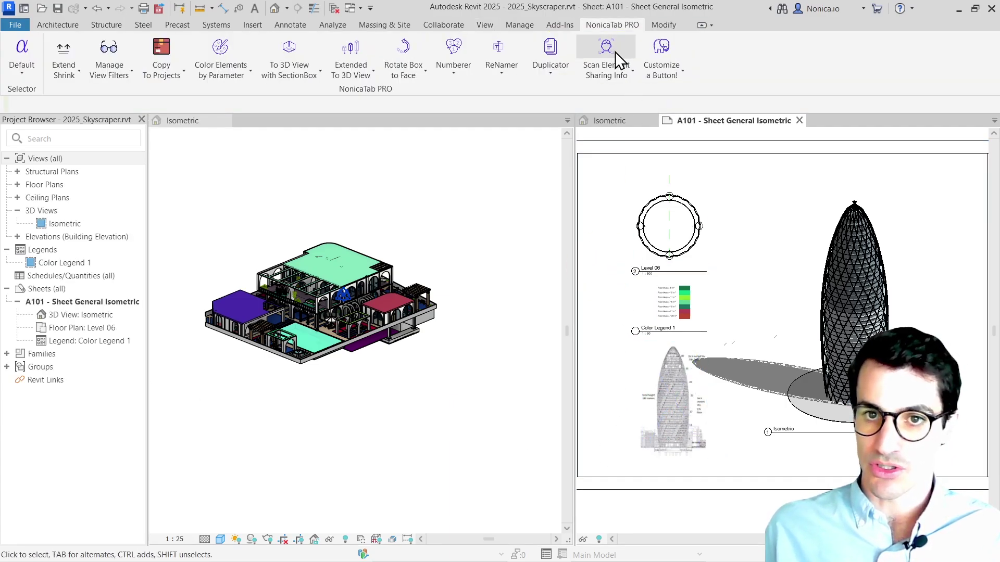
Start Copy To Projects from 2025_Skyscraper and choose sheet A101 - Sheet General Isometric, with 2025_eskandari as the target project
{"action": "left_click", "coordinate": [182, 49]}
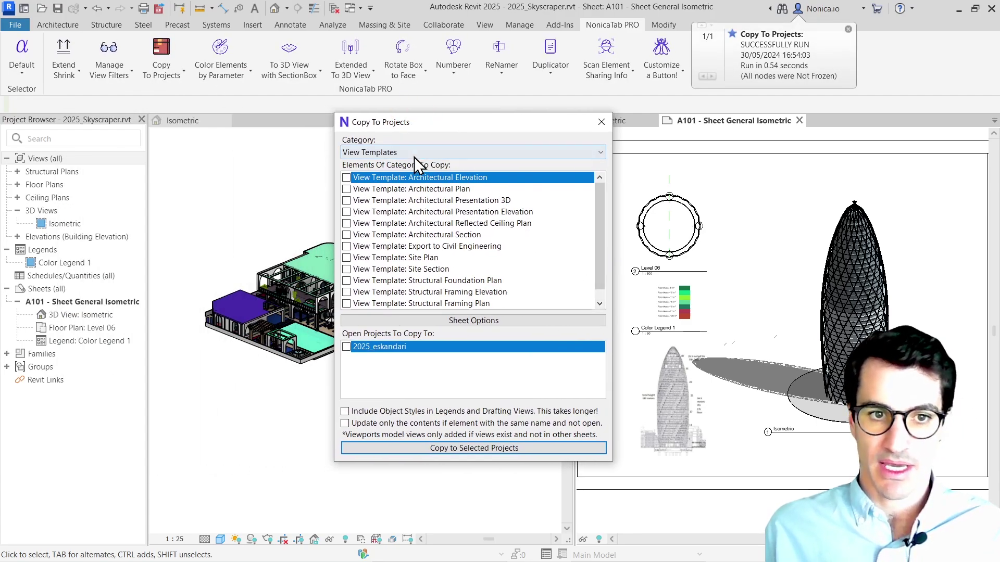
{"action": "left_click", "coordinate": [379, 152]}
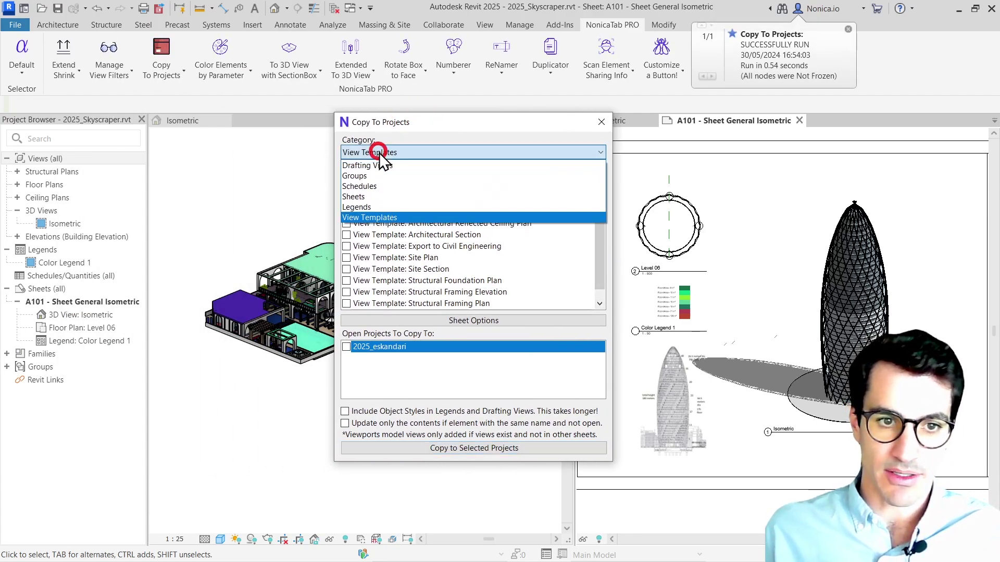
{"action": "left_click", "coordinate": [364, 194]}
{"action": "left_click", "coordinate": [346, 177]}
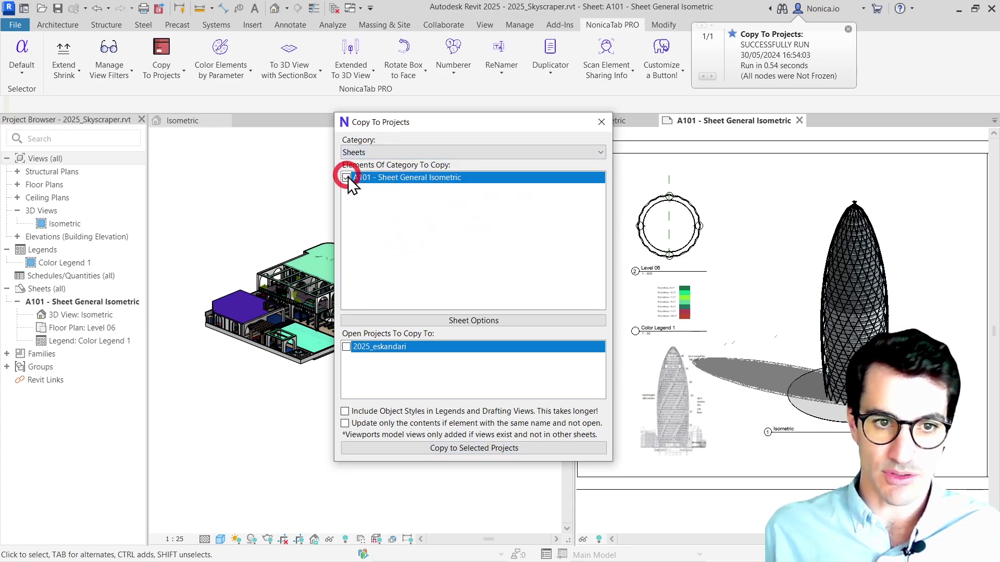
{"action": "left_click", "coordinate": [346, 347]}
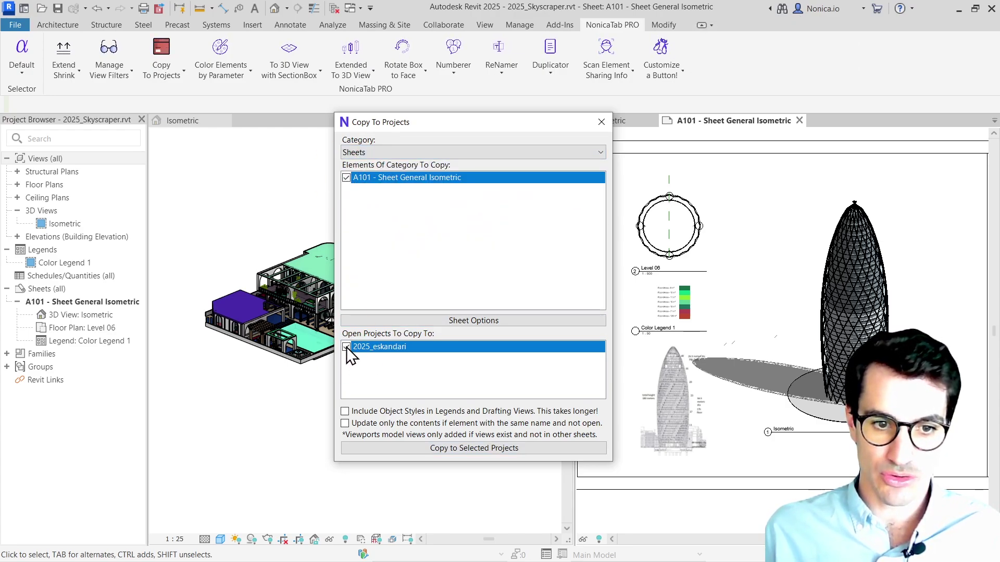
Review the sheet options and copy sheet A101 to 2025_eskandari with images/DWGs included and contents-only updating off
{"action": "left_click", "coordinate": [392, 320]}
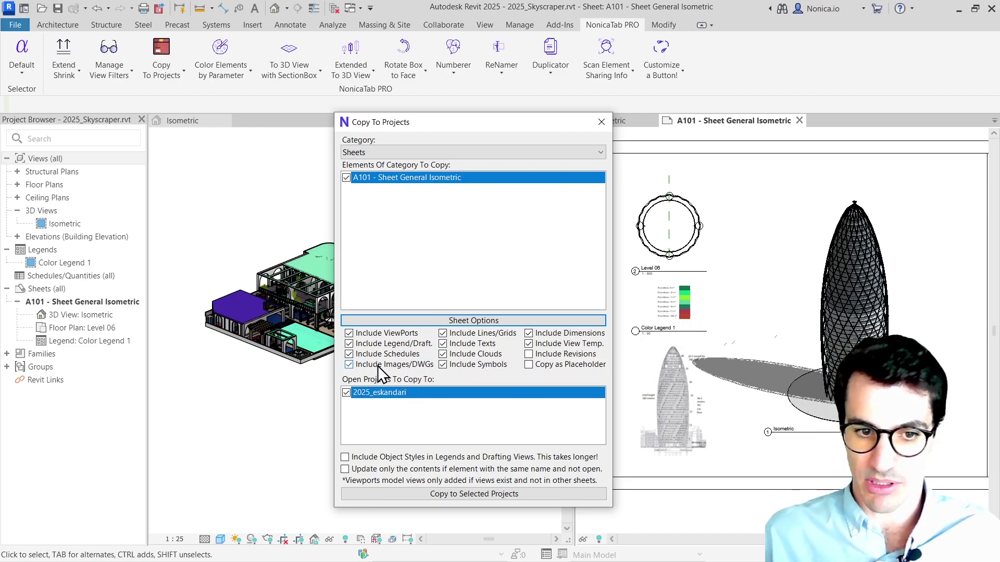
{"action": "left_click", "coordinate": [349, 365]}
{"action": "left_click", "coordinate": [349, 365]}
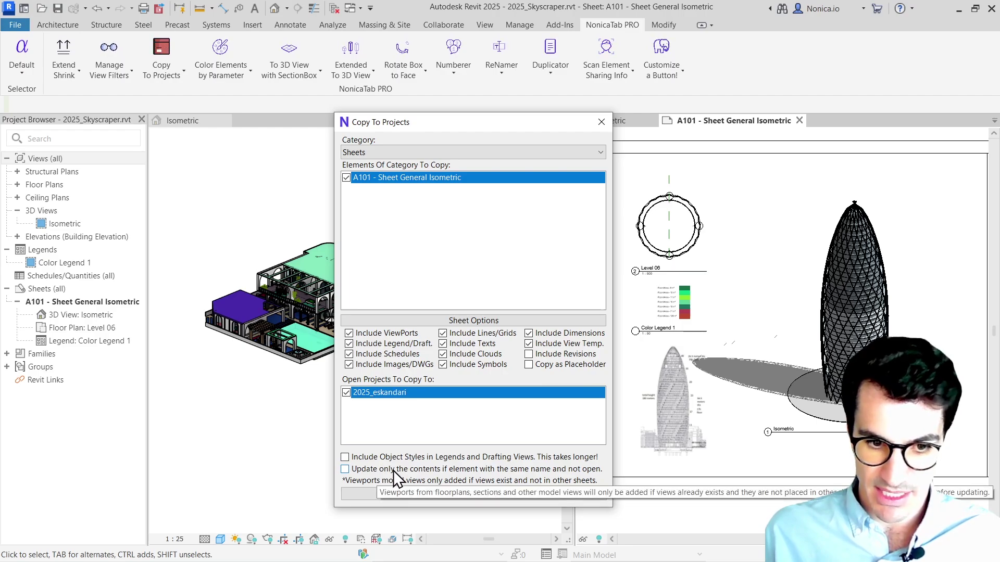
{"action": "left_click", "coordinate": [345, 469]}
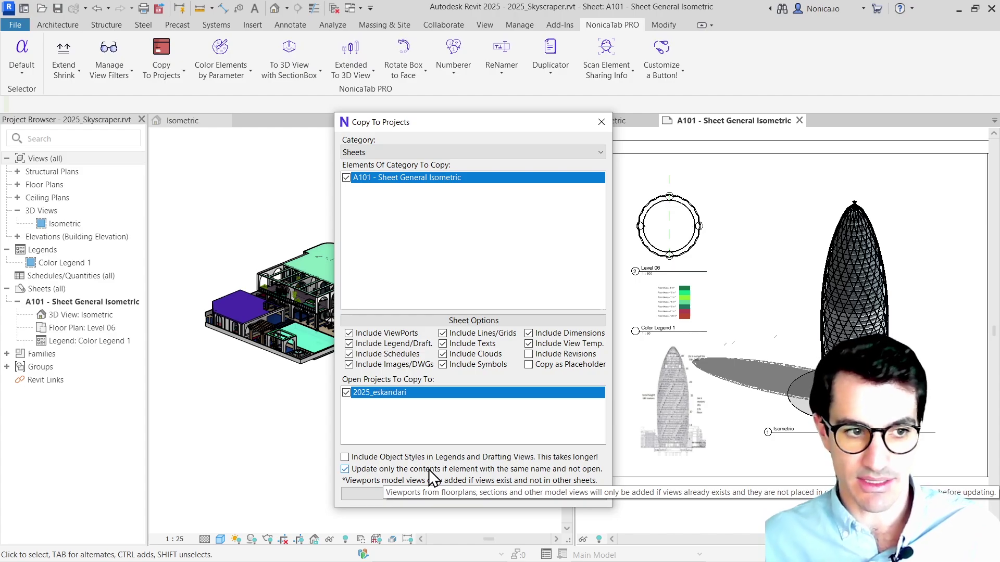
{"action": "left_click", "coordinate": [345, 469]}
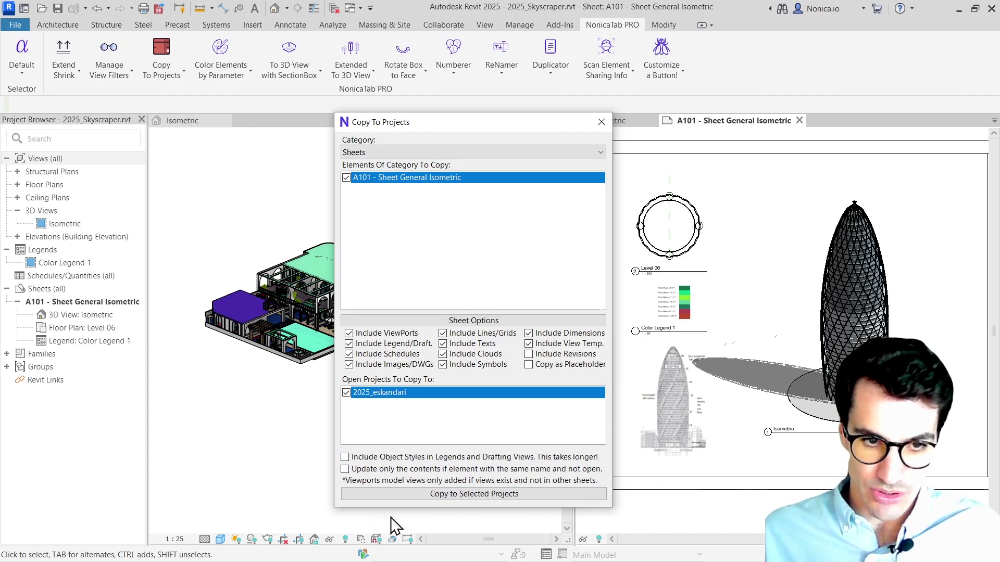
{"action": "left_click", "coordinate": [442, 494]}
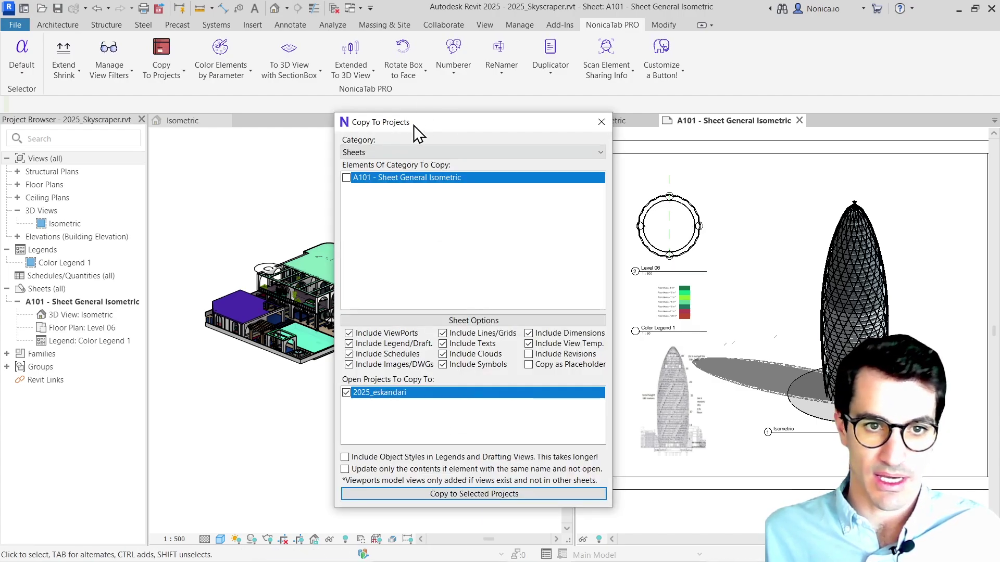
Open the copied sheet A101 in 2025_eskandari and move the Copy To Projects dialog clear of the drawing
{"action": "left_click_drag", "start_coordinate": [415, 129], "coordinate": [485, 121]}
{"action": "left_click", "coordinate": [232, 396]}
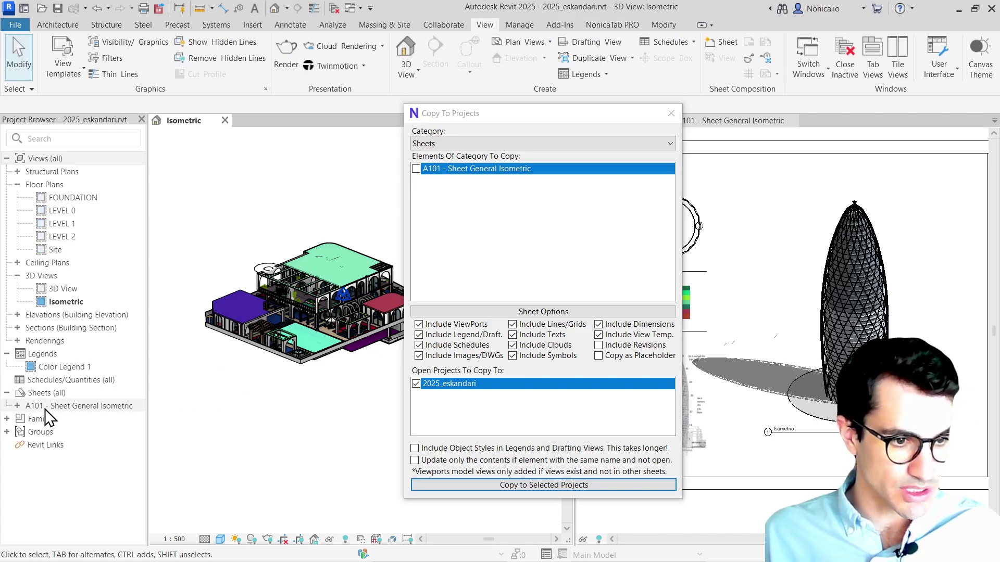
{"action": "double_click", "coordinate": [63, 405]}
{"action": "scroll", "coordinate": [184, 382], "scroll_direction": "down", "scroll_amount": 2}
{"action": "scroll", "coordinate": [248, 318], "scroll_direction": "up", "scroll_amount": 2}
{"action": "left_click", "coordinate": [487, 112]}
{"action": "left_click_drag", "start_coordinate": [487, 112], "coordinate": [496, 383]}
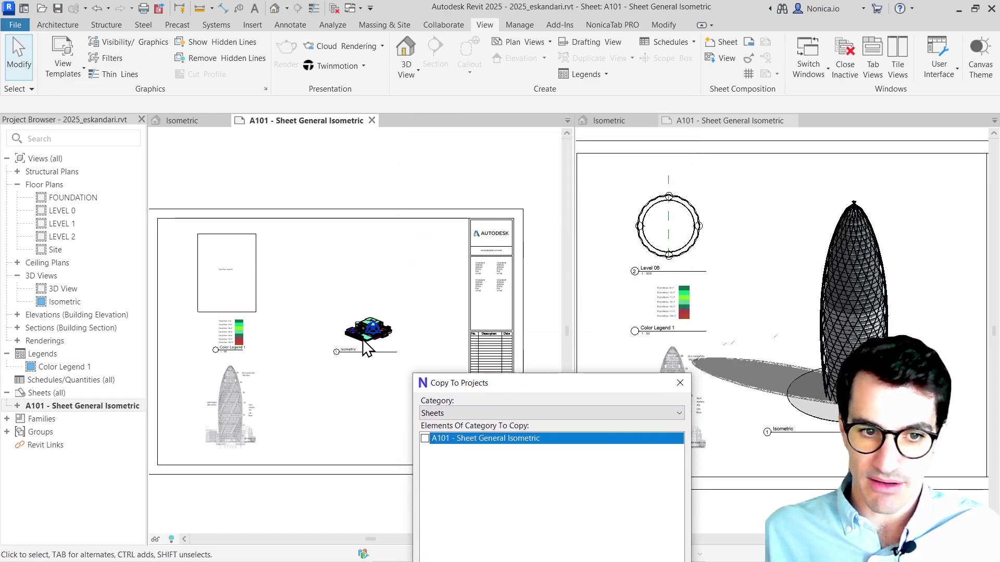
Compare the Isometric viewport on the copied A101 sheet with the one on the 2025_Skyscraper original
{"action": "scroll", "coordinate": [369, 347], "scroll_direction": "up", "scroll_amount": 4}
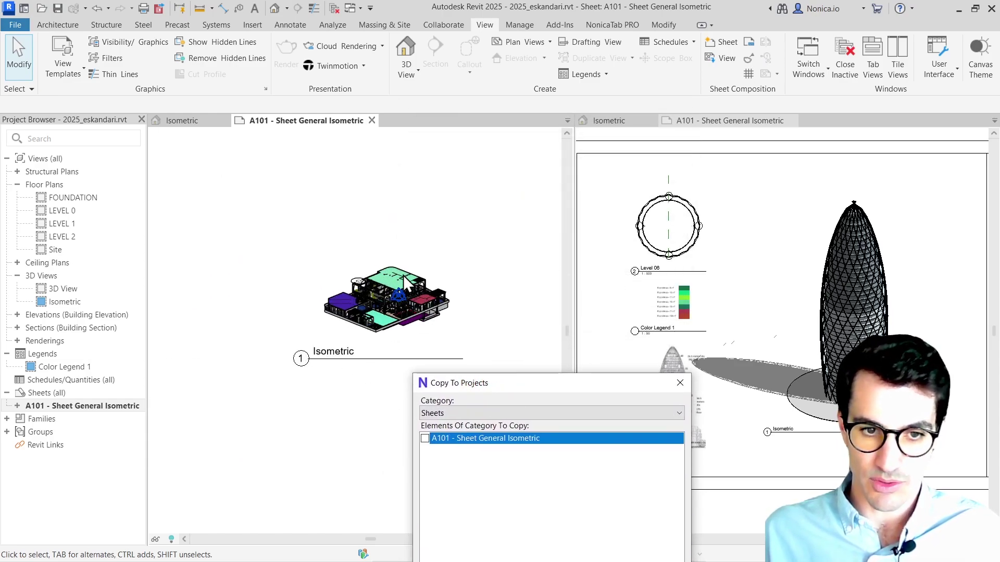
{"action": "scroll", "coordinate": [339, 304], "scroll_direction": "down", "scroll_amount": 4}
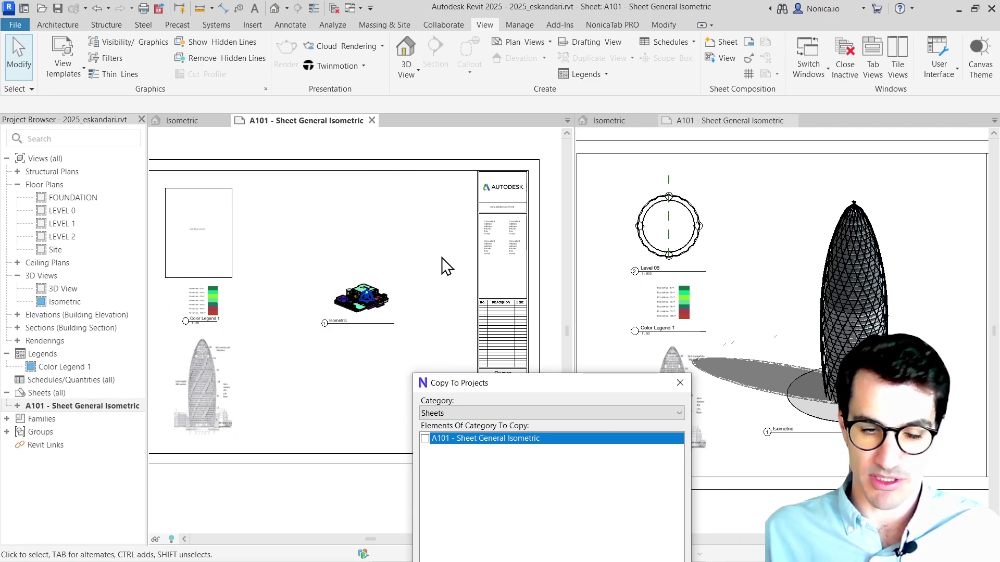
{"action": "scroll", "coordinate": [364, 300], "scroll_direction": "up", "scroll_amount": 3}
{"action": "left_click", "coordinate": [339, 329]}
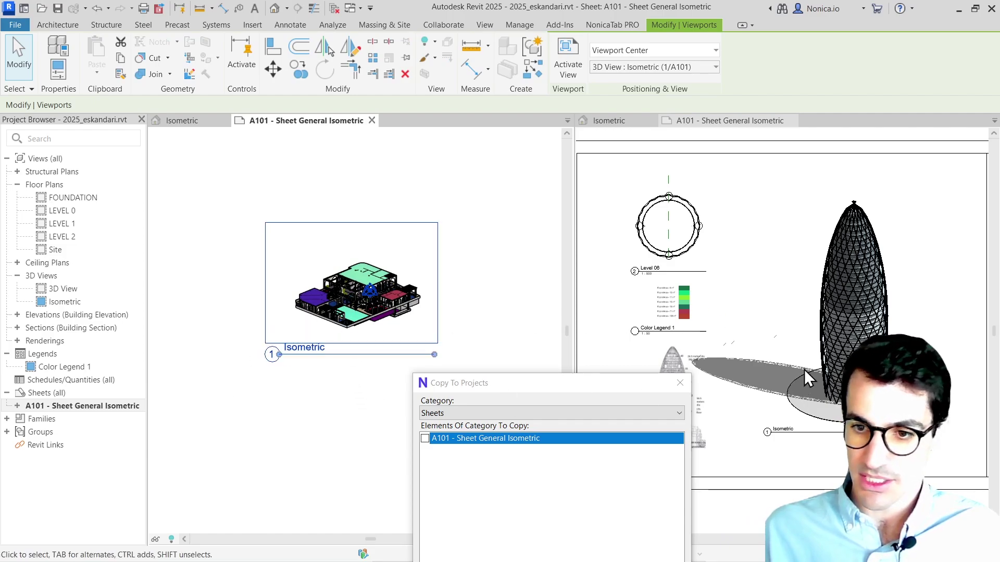
{"action": "scroll", "coordinate": [830, 393], "scroll_direction": "up", "scroll_amount": 3}
{"action": "scroll", "coordinate": [831, 391], "scroll_direction": "down", "scroll_amount": 3}
{"action": "left_click", "coordinate": [833, 385]}
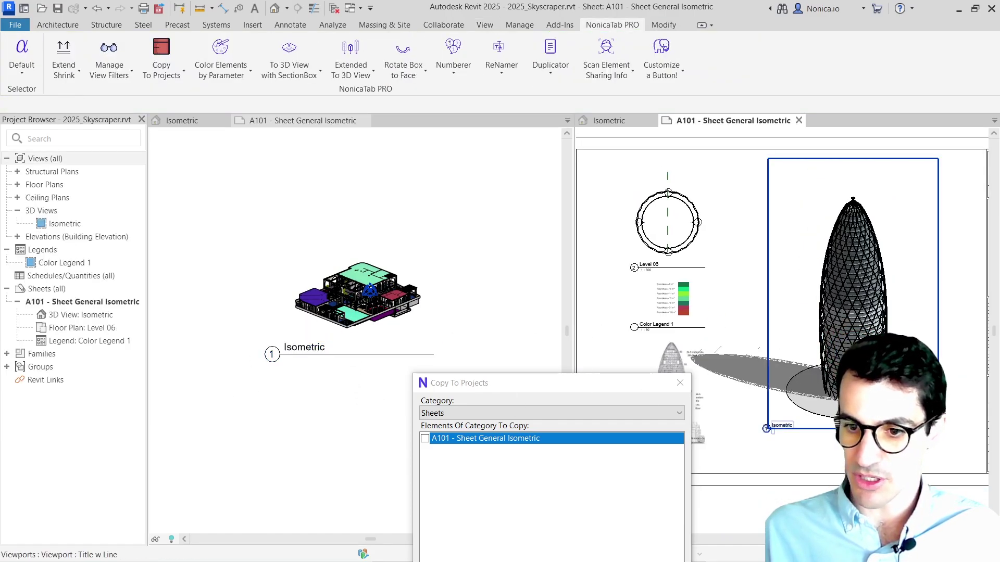
{"action": "scroll", "coordinate": [791, 423], "scroll_direction": "up", "scroll_amount": 3}
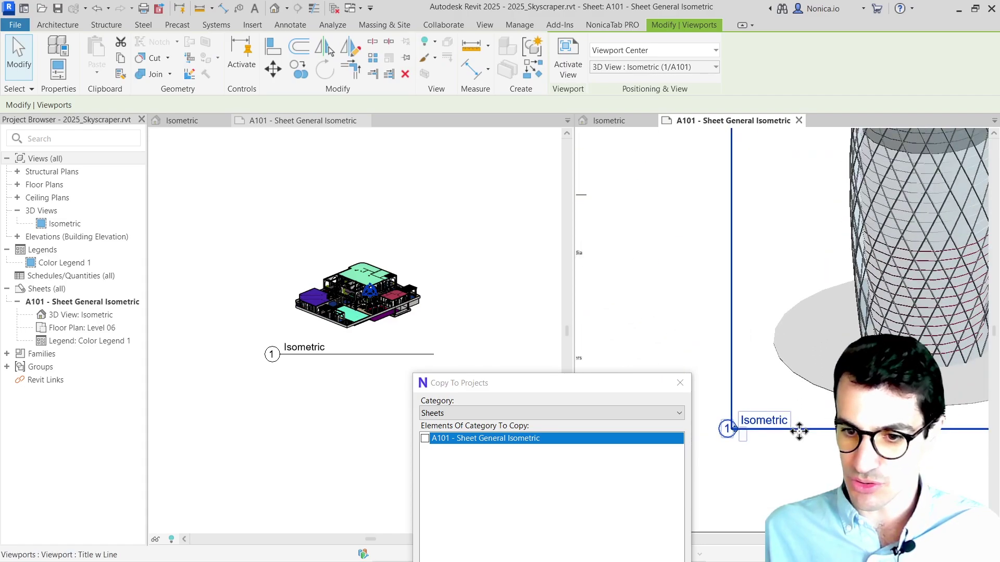
{"action": "scroll", "coordinate": [775, 364], "scroll_direction": "down", "scroll_amount": 2}
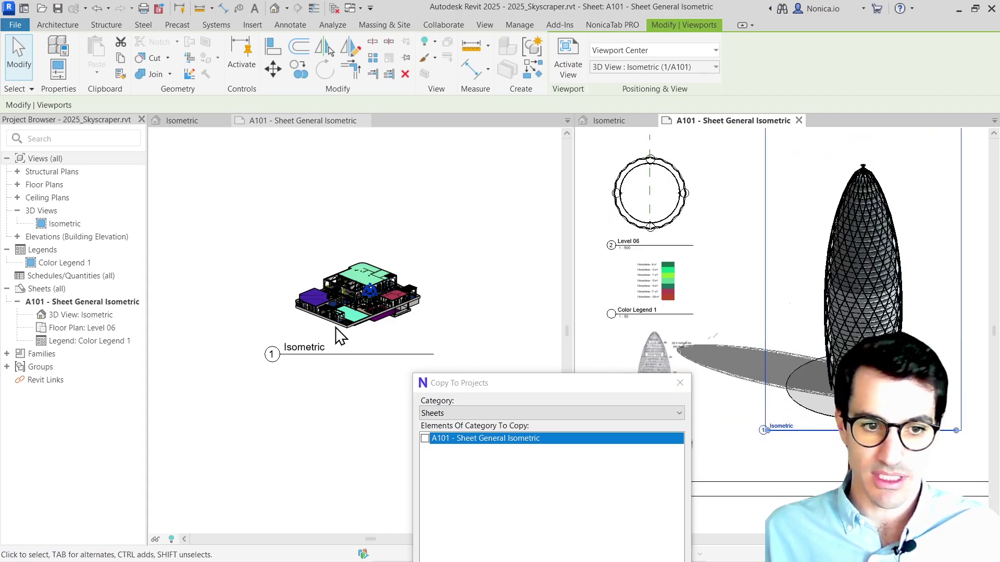
Activate the Isometric viewport on each A101 sheet and show the view properties to check the view scale
{"action": "left_click", "coordinate": [310, 335]}
{"action": "double_click", "coordinate": [288, 332]}
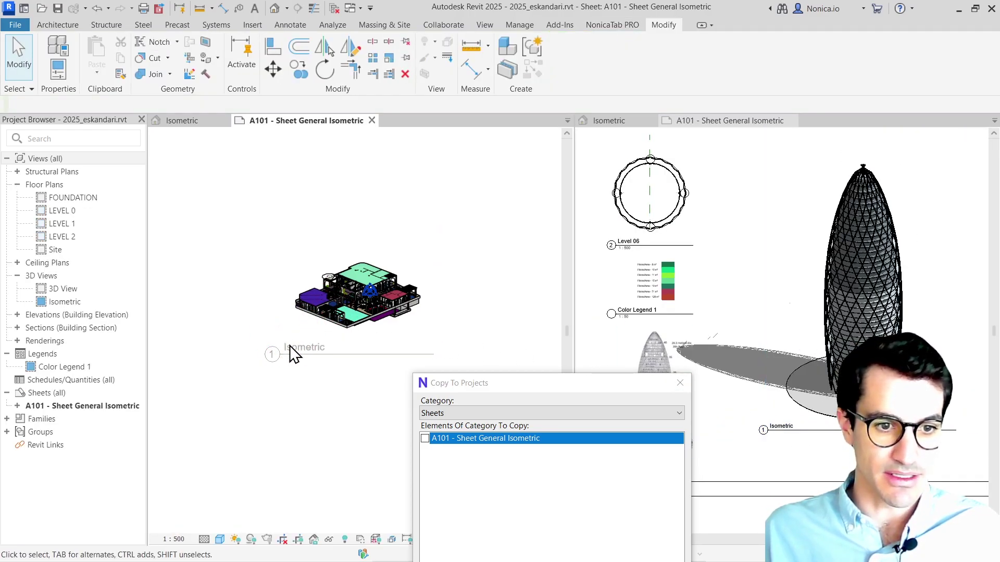
{"action": "left_click", "coordinate": [484, 25]}
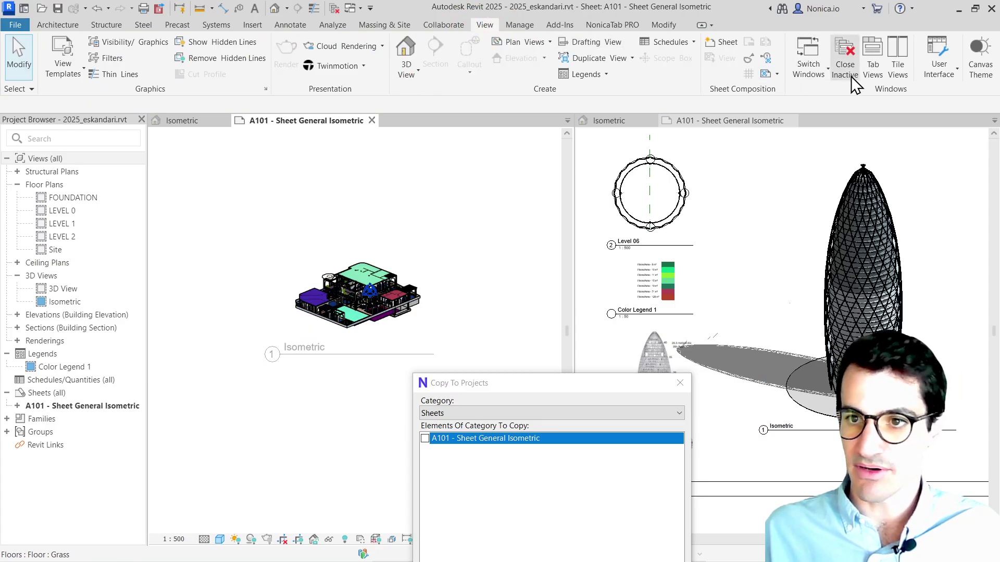
{"action": "left_click", "coordinate": [940, 73]}
{"action": "left_click", "coordinate": [896, 151]}
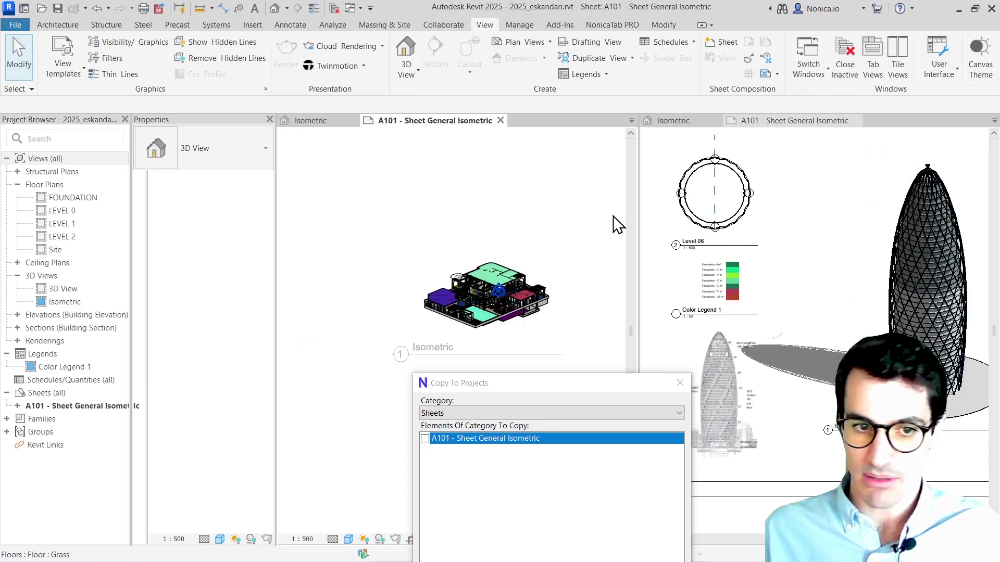
{"action": "double_click", "coordinate": [885, 387]}
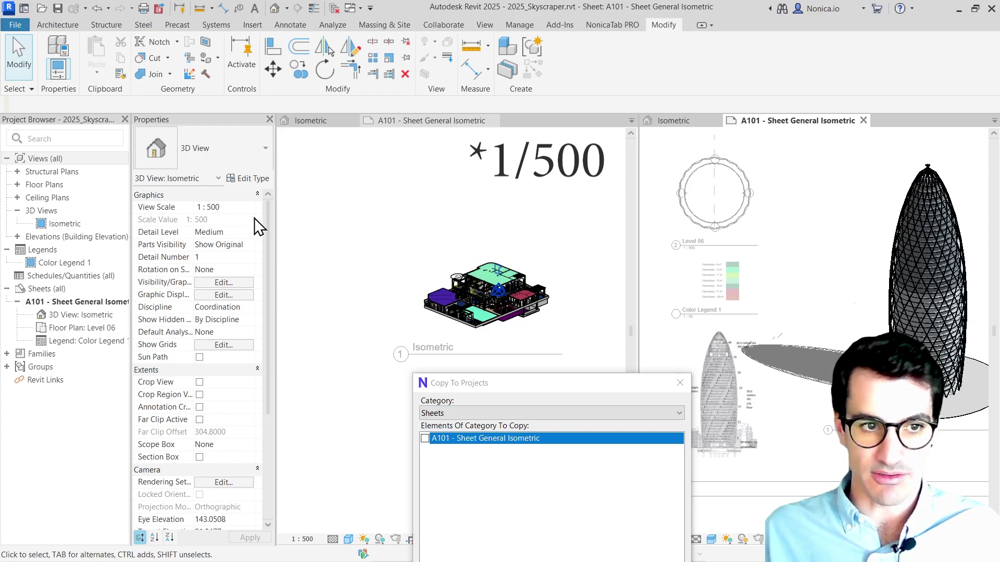
Deactivate the Isometric views on the A101 sheets of 2025_Skyscraper and 2025_eskandari
{"action": "right_click", "coordinate": [840, 307]}
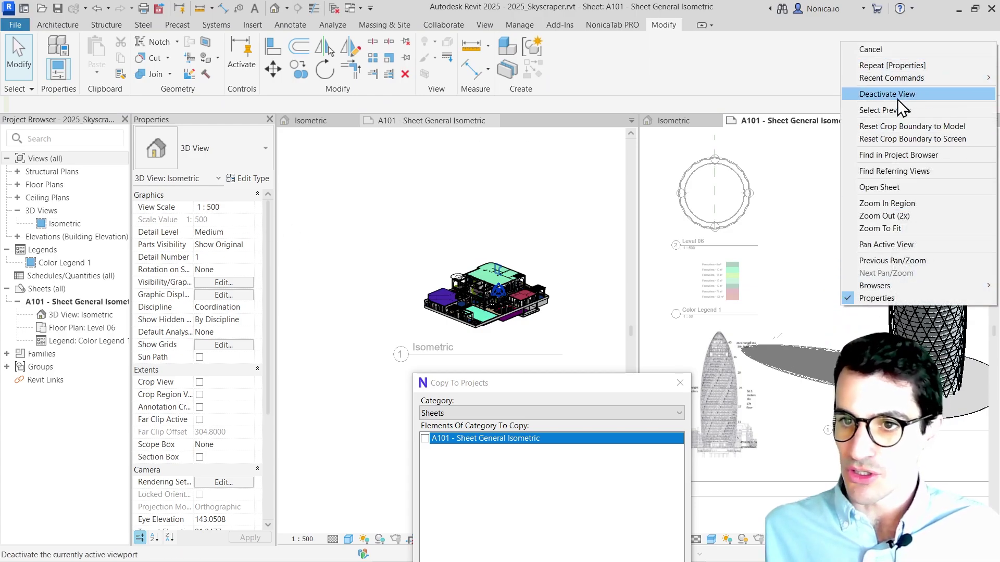
{"action": "left_click", "coordinate": [887, 94]}
{"action": "right_click", "coordinate": [505, 258]}
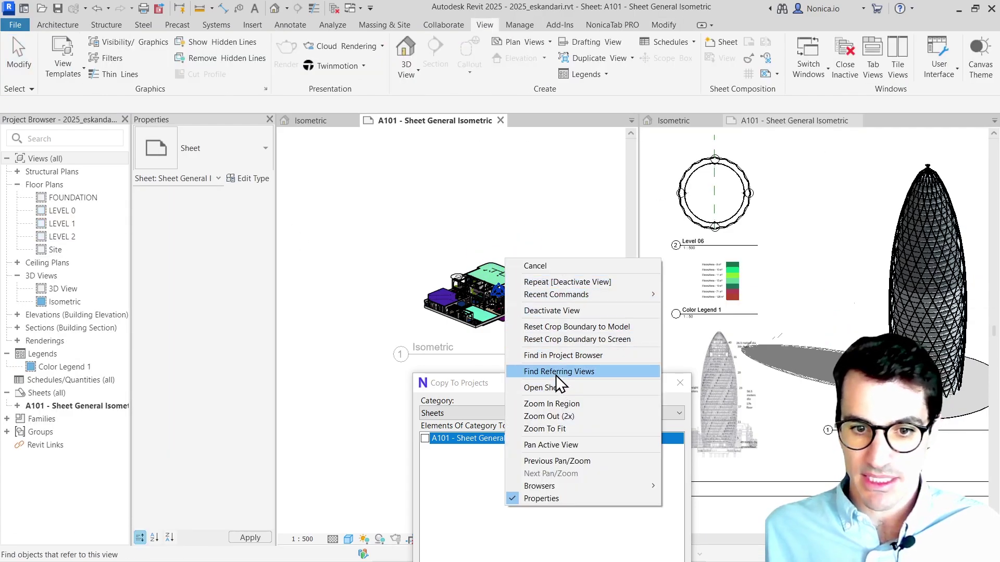
{"action": "left_click", "coordinate": [542, 312]}
Examine the Level 06 floor plan placeholder box, Color Legend 1 and the tower image on 2025_eskandari's copied A101 sheet
{"action": "scroll", "coordinate": [364, 205], "scroll_direction": "up", "scroll_amount": 3}
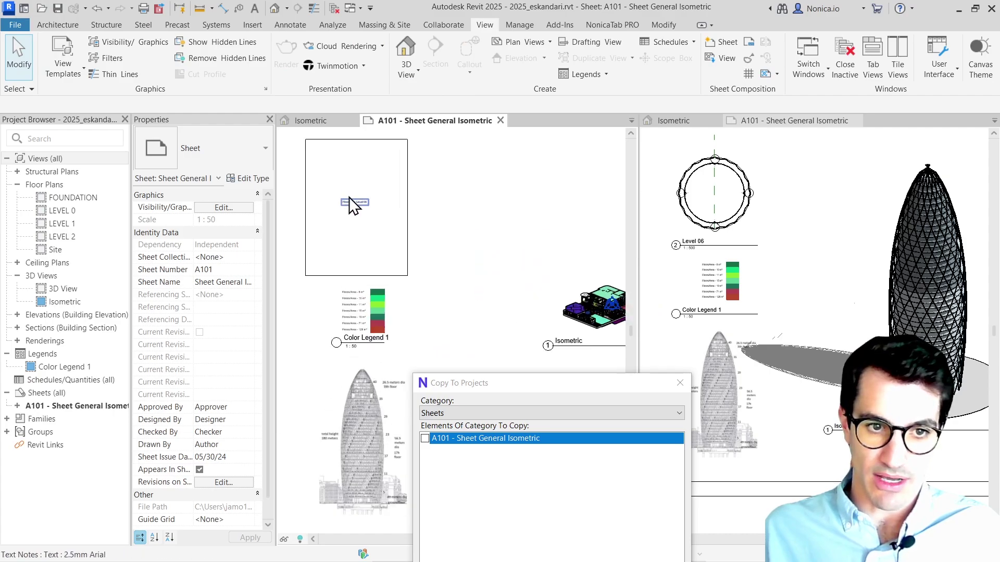
{"action": "scroll", "coordinate": [383, 315], "scroll_direction": "up", "scroll_amount": 2}
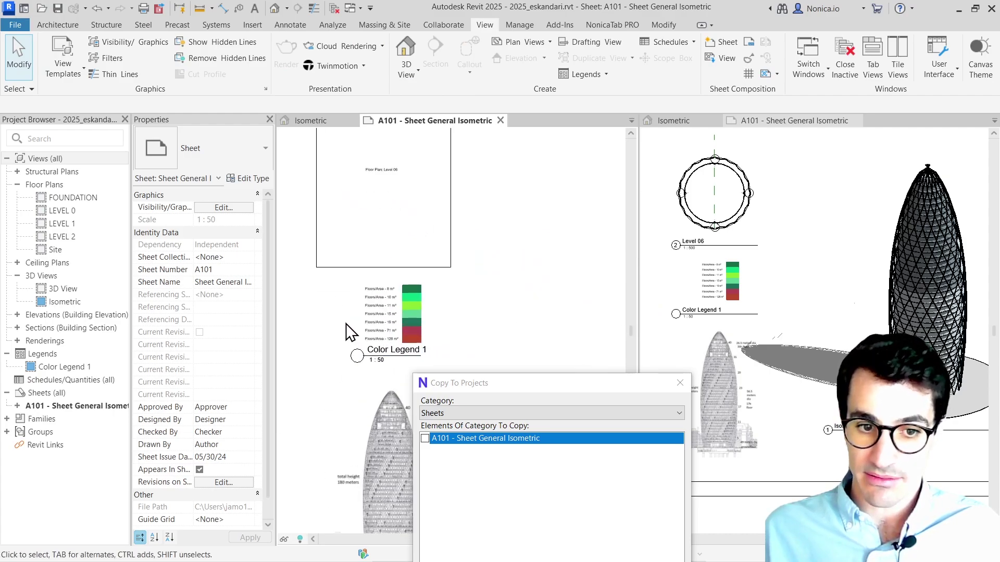
{"action": "scroll", "coordinate": [385, 301], "scroll_direction": "down", "scroll_amount": 2}
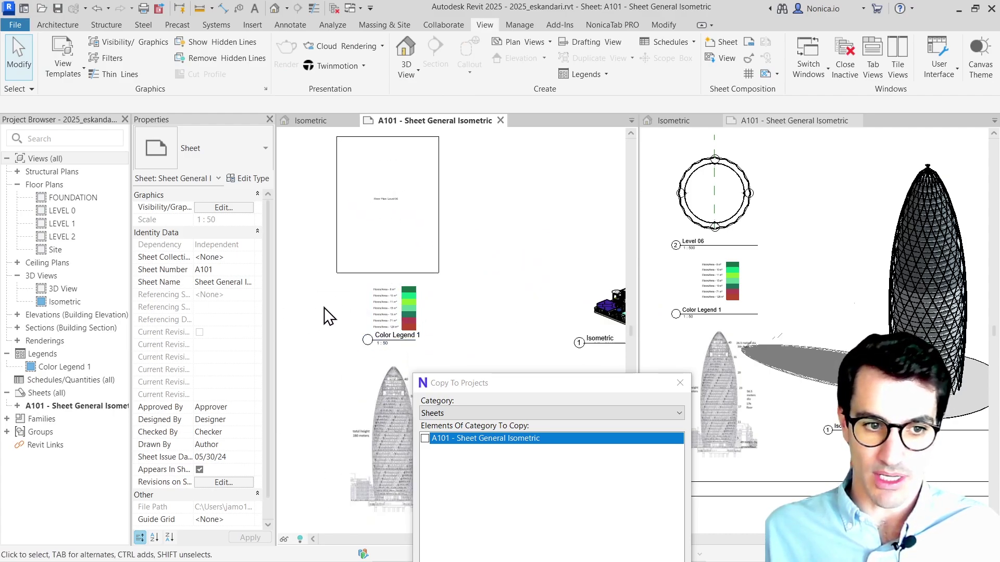
{"action": "scroll", "coordinate": [396, 301], "scroll_direction": "up", "scroll_amount": 2}
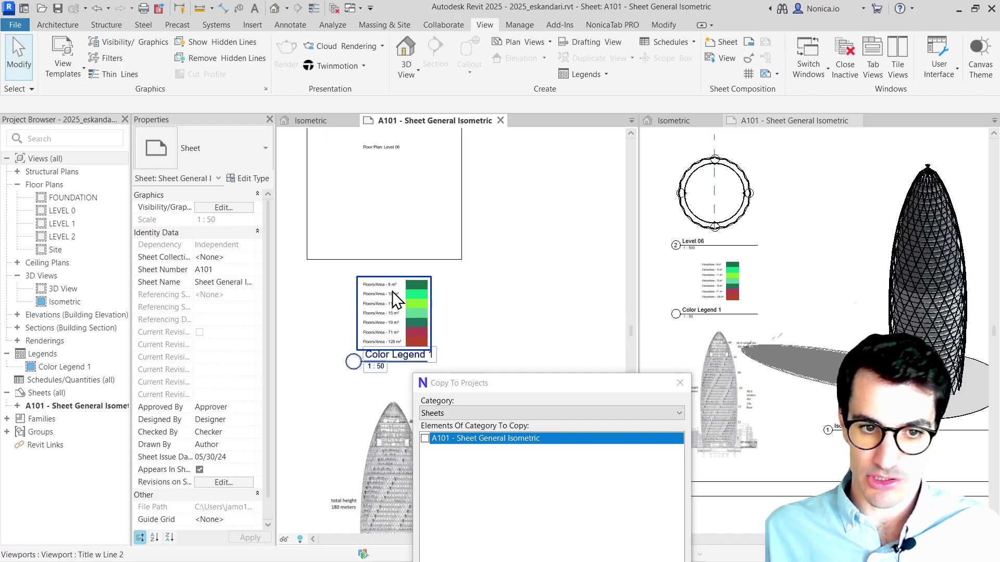
{"action": "scroll", "coordinate": [339, 384], "scroll_direction": "down", "scroll_amount": 2}
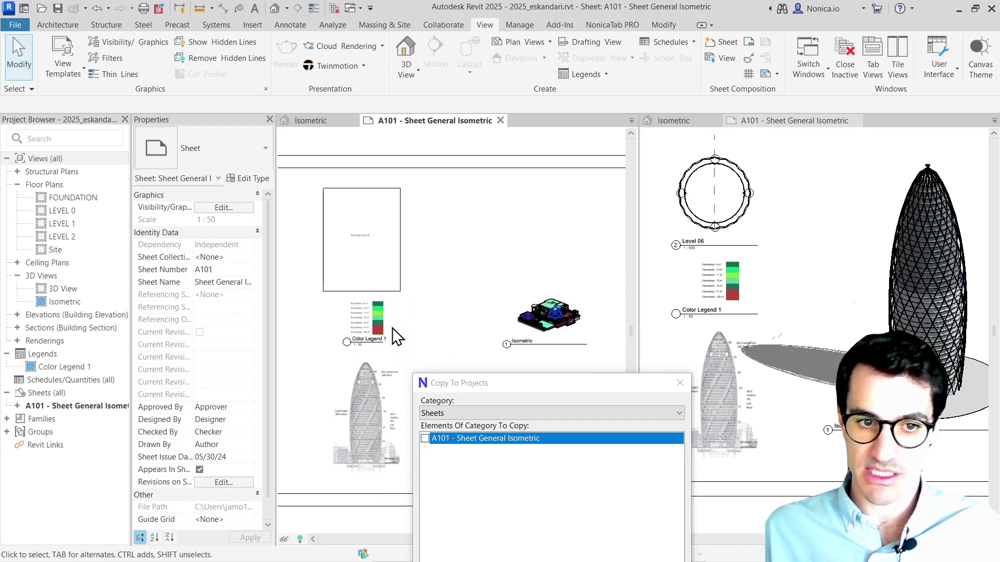
{"action": "scroll", "coordinate": [360, 179], "scroll_direction": "up", "scroll_amount": 2}
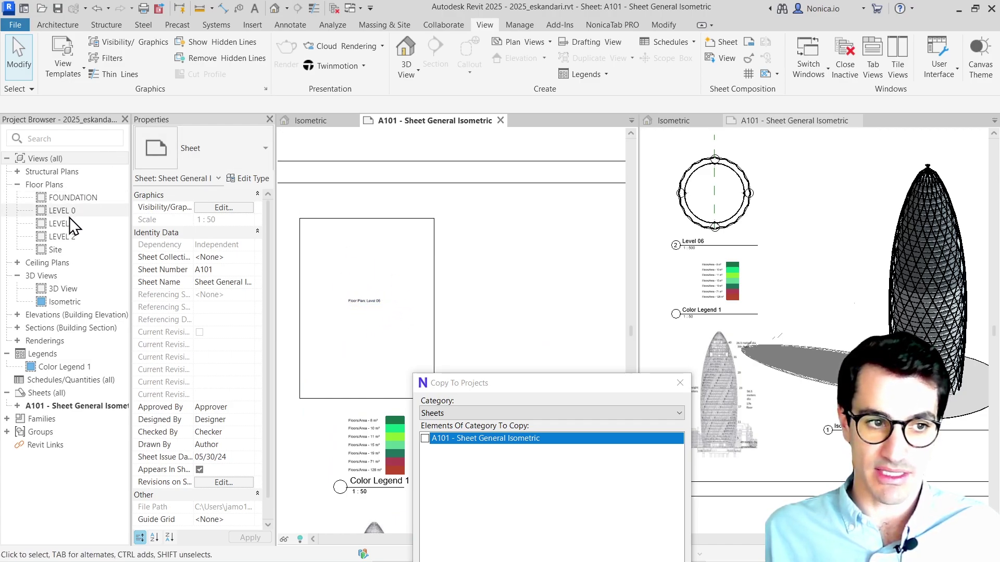
{"action": "scroll", "coordinate": [385, 218], "scroll_direction": "down", "scroll_amount": 3}
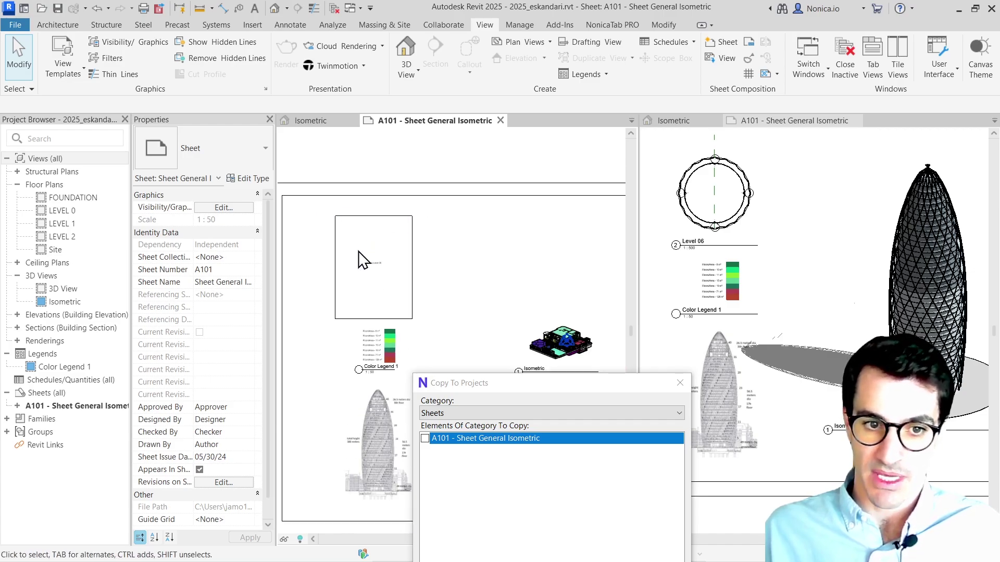
{"action": "scroll", "coordinate": [362, 258], "scroll_direction": "up", "scroll_amount": 3}
{"action": "scroll", "coordinate": [396, 232], "scroll_direction": "down", "scroll_amount": 1}
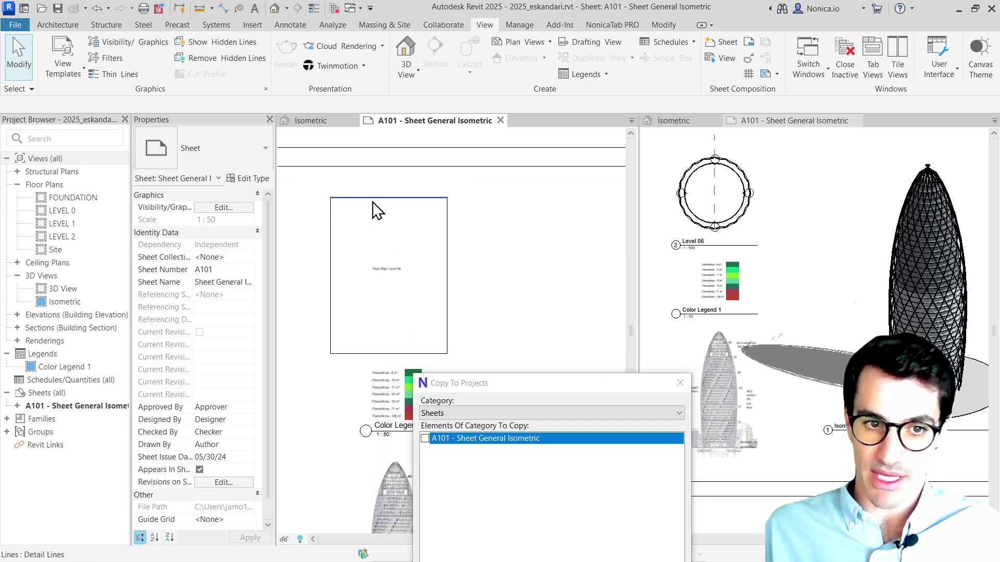
Inspect the outline and text note standing in for the Level 06 floor plan on 2025_eskandari's A101 sheet
{"action": "left_click", "coordinate": [524, 264]}
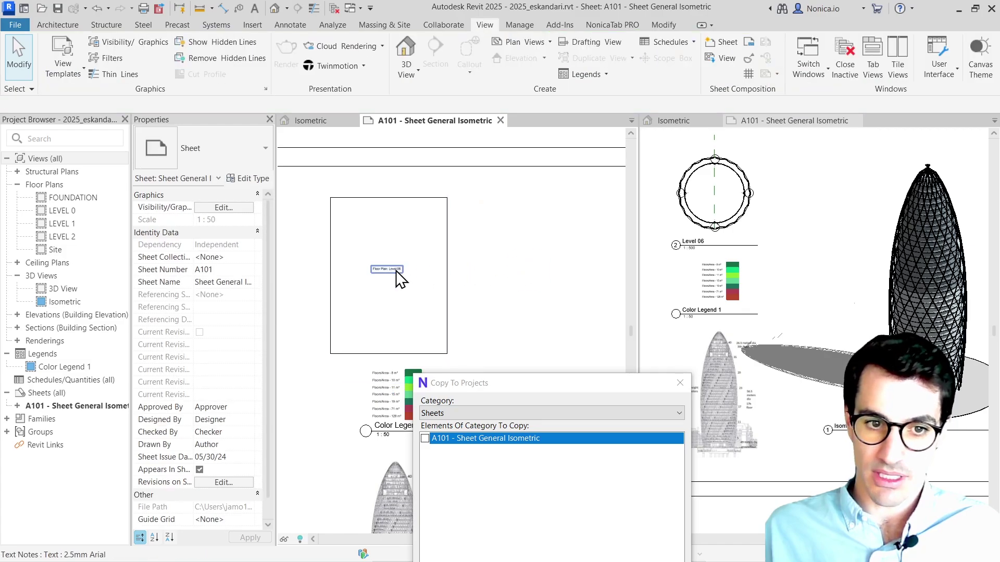
{"action": "scroll", "coordinate": [401, 279], "scroll_direction": "up", "scroll_amount": 4}
{"action": "scroll", "coordinate": [394, 272], "scroll_direction": "down", "scroll_amount": 5}
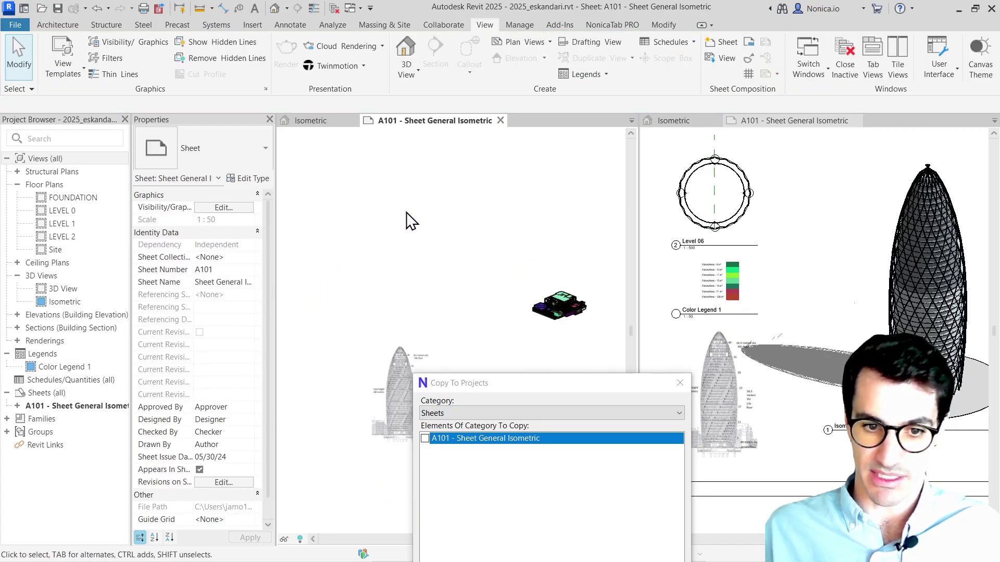
{"action": "scroll", "coordinate": [401, 229], "scroll_direction": "up", "scroll_amount": 5}
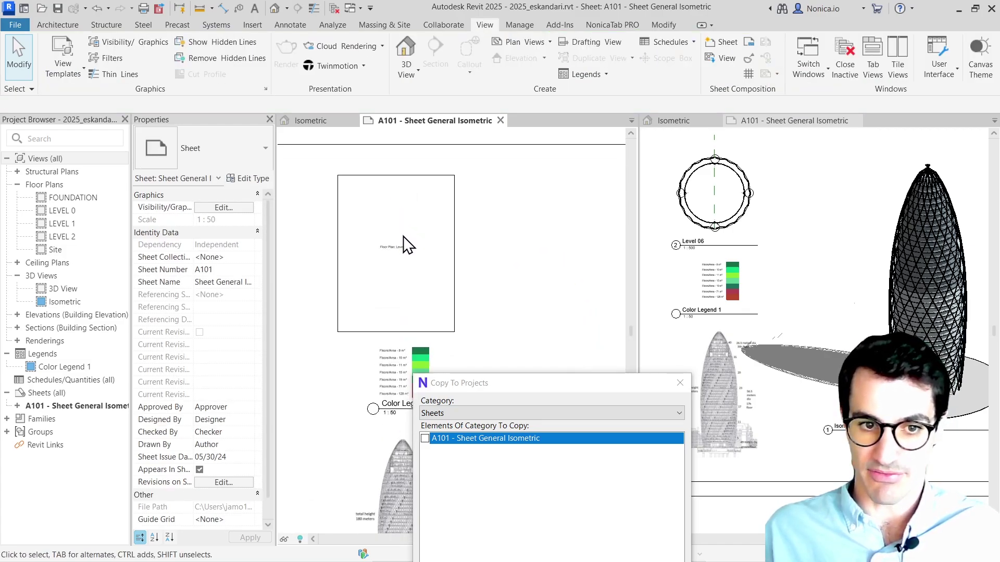
{"action": "scroll", "coordinate": [420, 243], "scroll_direction": "down", "scroll_amount": 5}
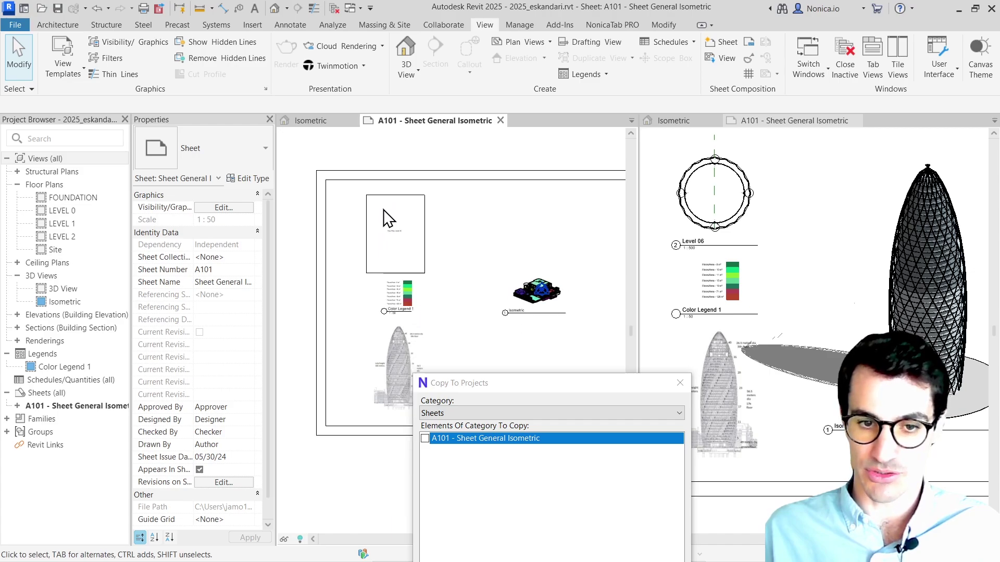
Bring the whole Copy To Projects dialog into view and make the A101 sheet of 2025_Skyscraper active
{"action": "left_click_drag", "start_coordinate": [504, 386], "coordinate": [443, 121]}
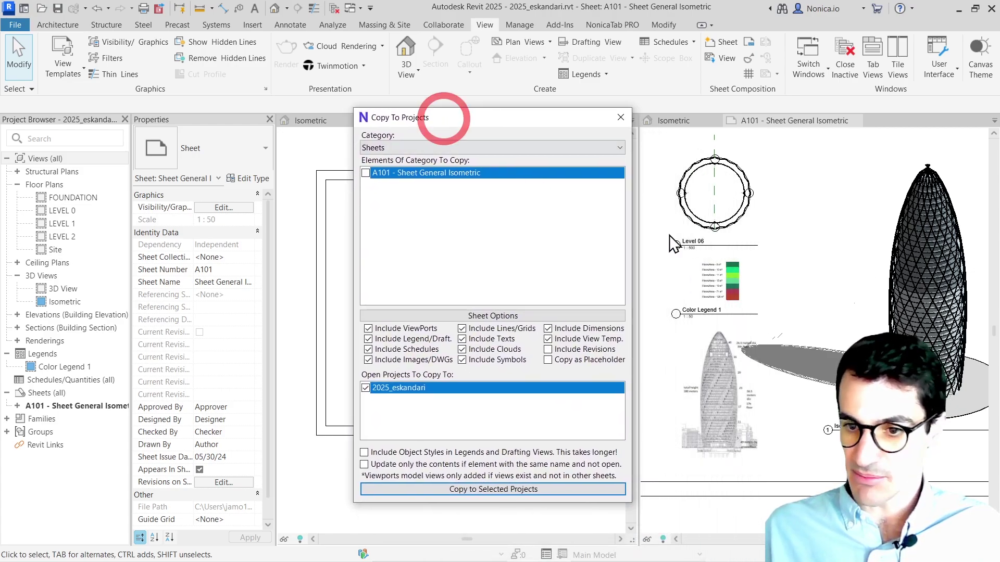
{"action": "scroll", "coordinate": [773, 307], "scroll_direction": "down", "scroll_amount": 4}
{"action": "scroll", "coordinate": [833, 409], "scroll_direction": "up", "scroll_amount": 3}
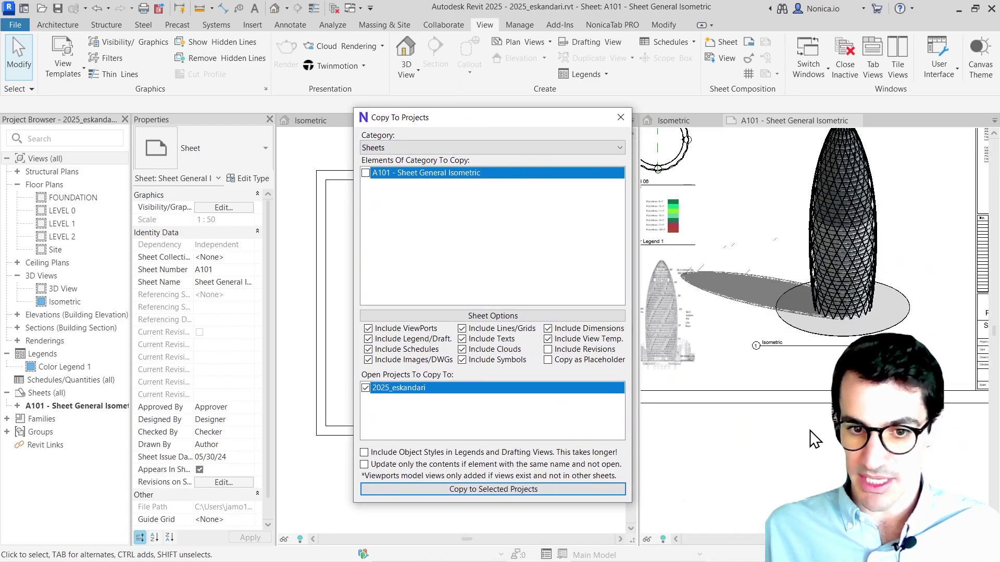
{"action": "left_click_drag", "start_coordinate": [445, 110], "coordinate": [428, 94]}
{"action": "left_click", "coordinate": [774, 444]}
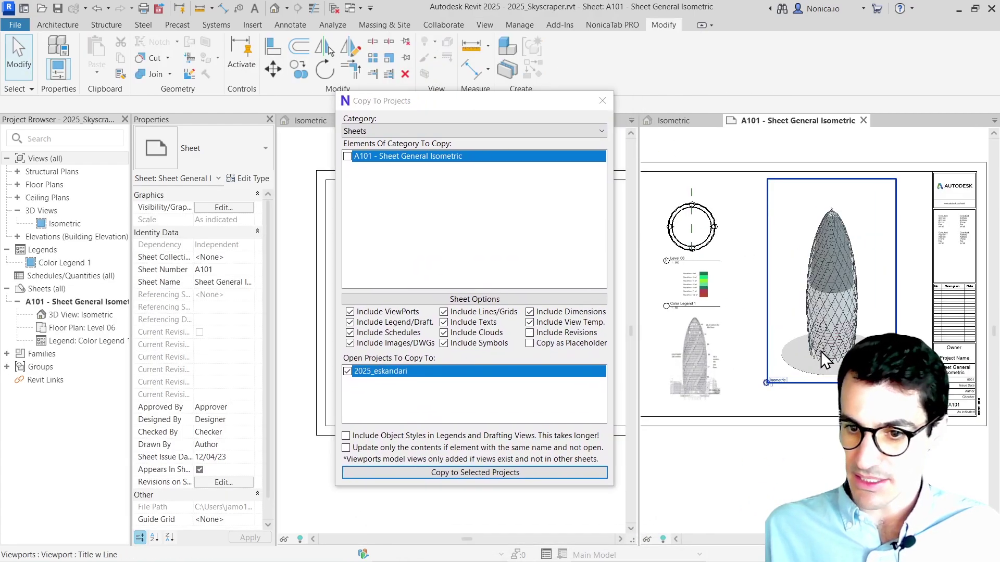
Move the Level 06 viewport into the upper-left corner of the original A101 sheet in 2025_Skyscraper
{"action": "left_click", "coordinate": [841, 344]}
{"action": "left_click", "coordinate": [689, 363]}
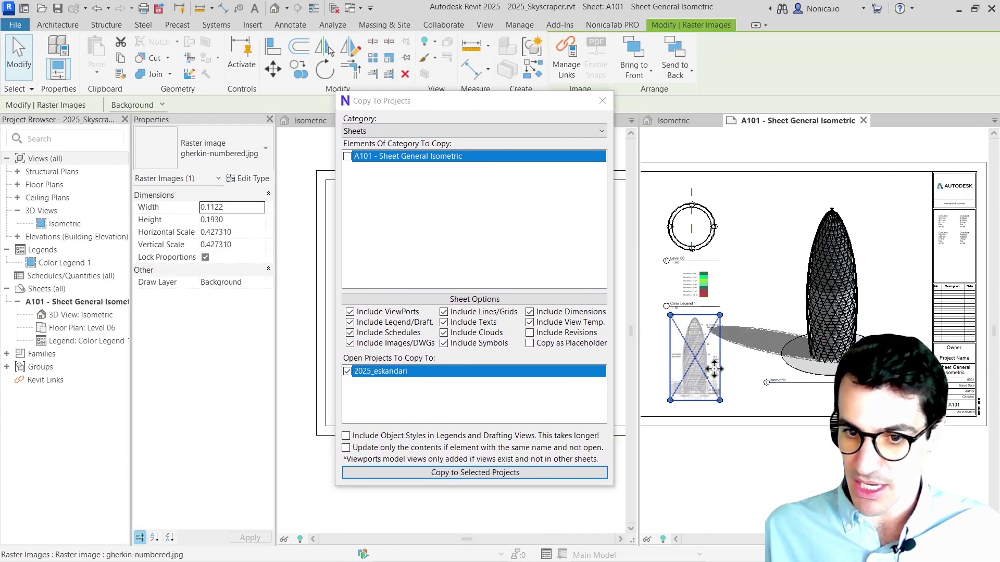
{"action": "left_click", "coordinate": [711, 251]}
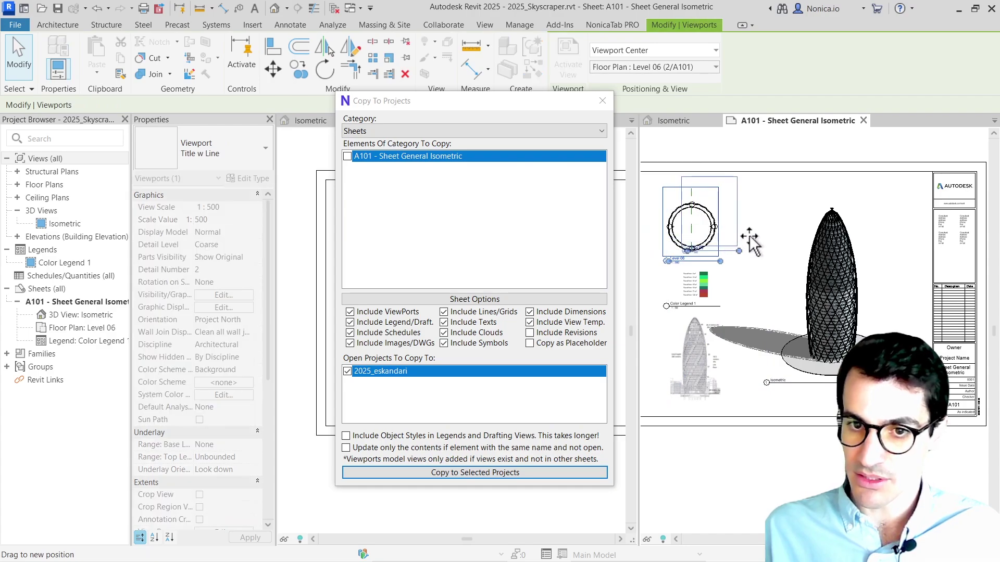
{"action": "scroll", "coordinate": [690, 224], "scroll_direction": "down", "scroll_amount": 2}
{"action": "left_click_drag", "start_coordinate": [690, 224], "coordinate": [700, 232]}
{"action": "scroll", "coordinate": [711, 273], "scroll_direction": "up", "scroll_amount": 5}
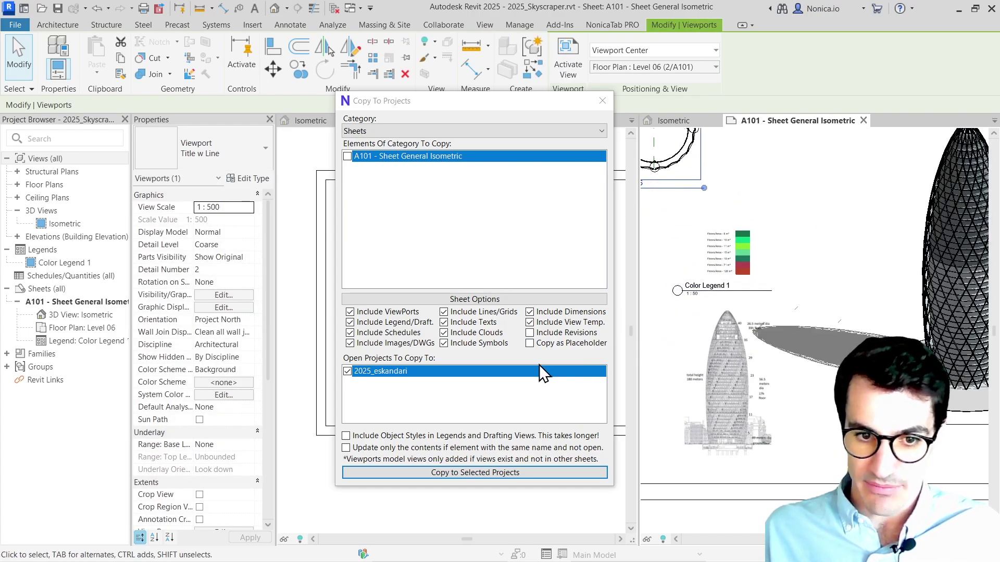
Copy sheet A101 to 2025_eskandari with legends/drafting views and images/DWGs excluded, updating only the contents of the existing sheet
{"action": "left_click", "coordinate": [349, 343]}
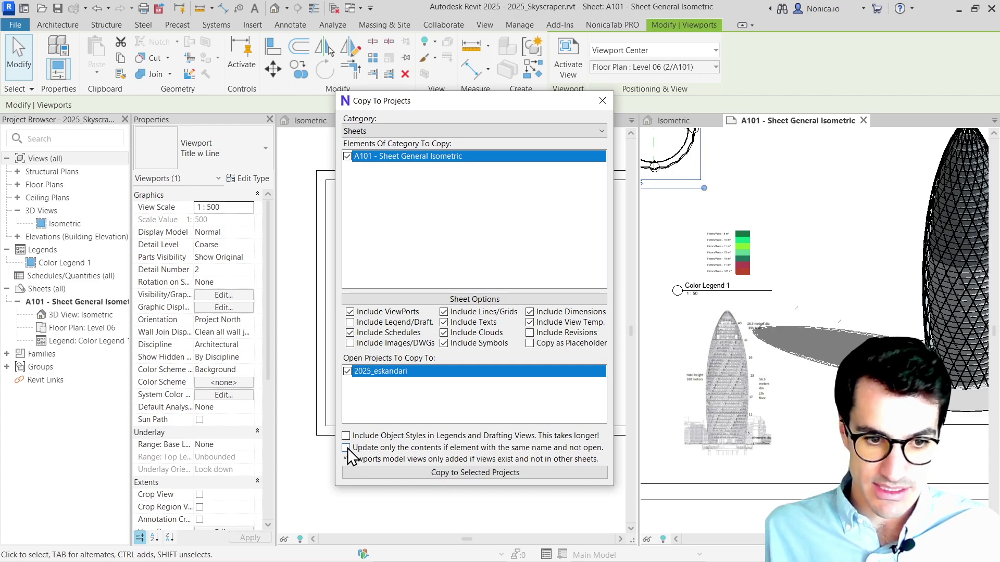
{"action": "left_click_drag", "start_coordinate": [448, 107], "coordinate": [553, 108]}
{"action": "left_click", "coordinate": [574, 477]}
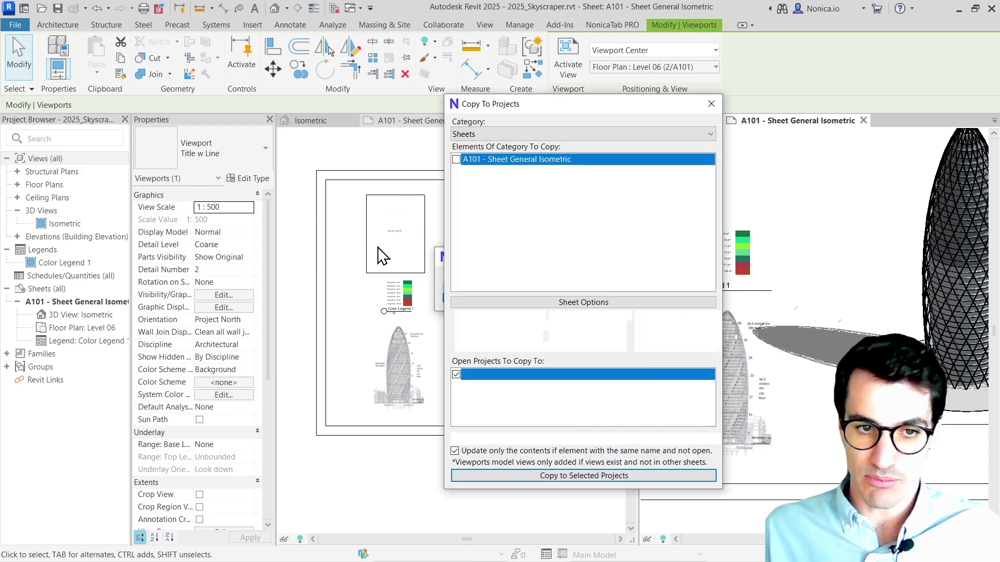
Examine the updated A101 sheet in 2025_eskandari for the Level 06 placeholder's position and the excluded legend and image
{"action": "scroll", "coordinate": [357, 232], "scroll_direction": "down", "scroll_amount": 1}
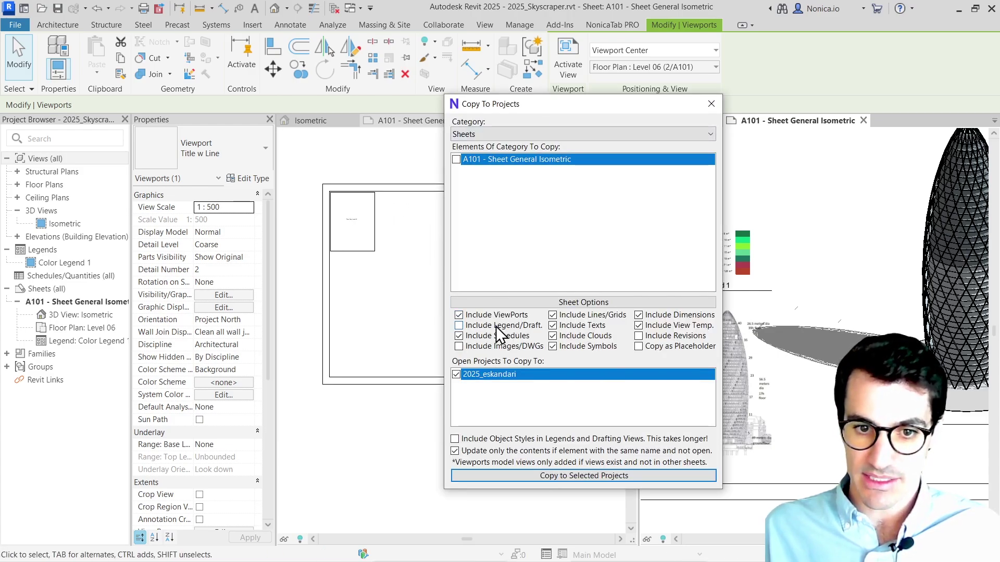
{"action": "left_click_drag", "start_coordinate": [575, 110], "coordinate": [552, 128]}
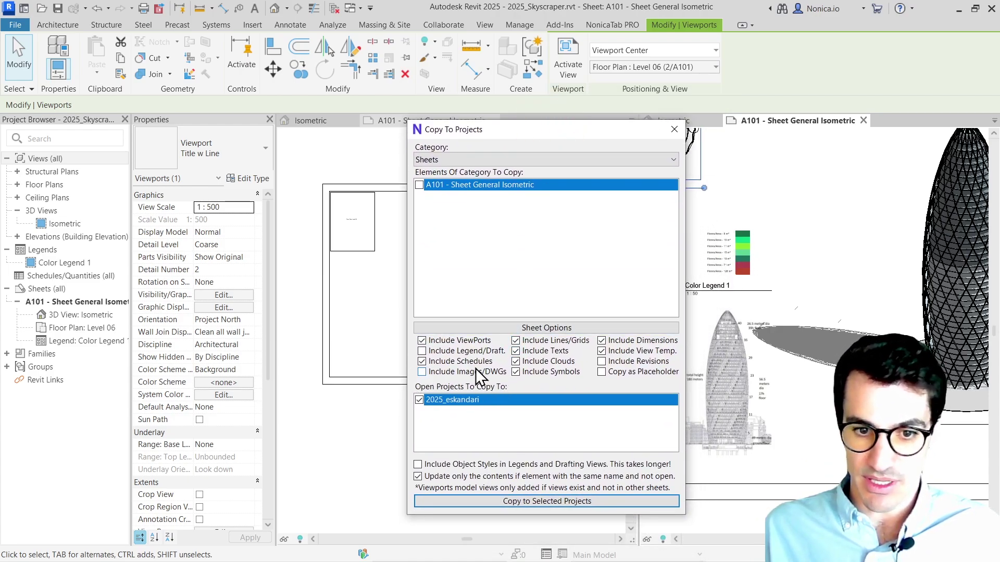
{"action": "left_click_drag", "start_coordinate": [461, 131], "coordinate": [578, 128]}
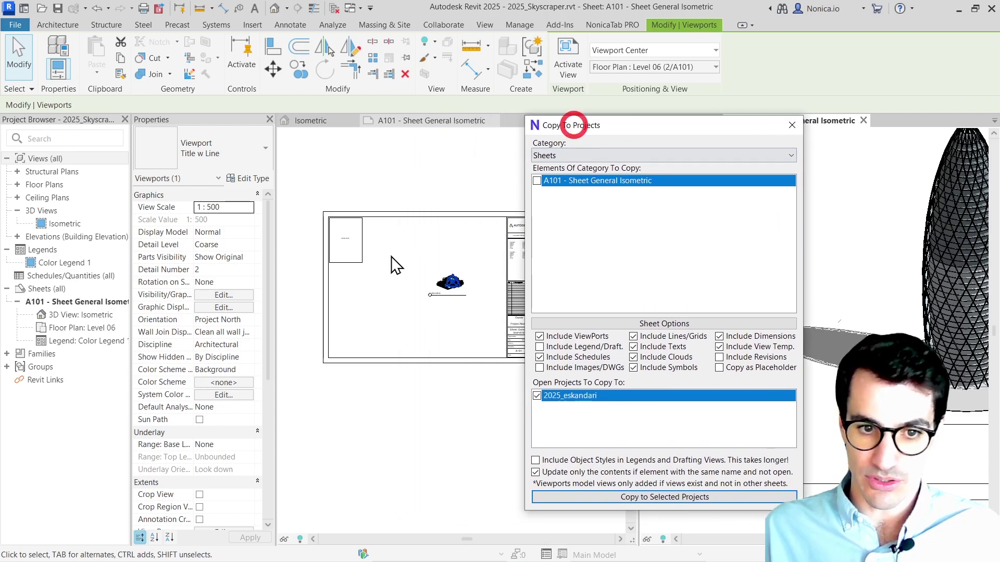
{"action": "scroll", "coordinate": [388, 296], "scroll_direction": "down", "scroll_amount": 3}
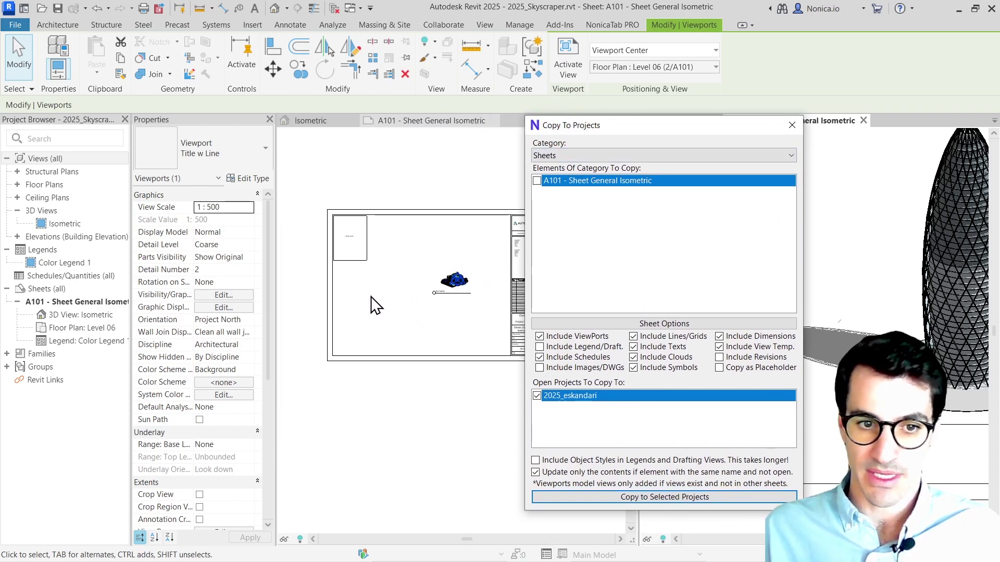